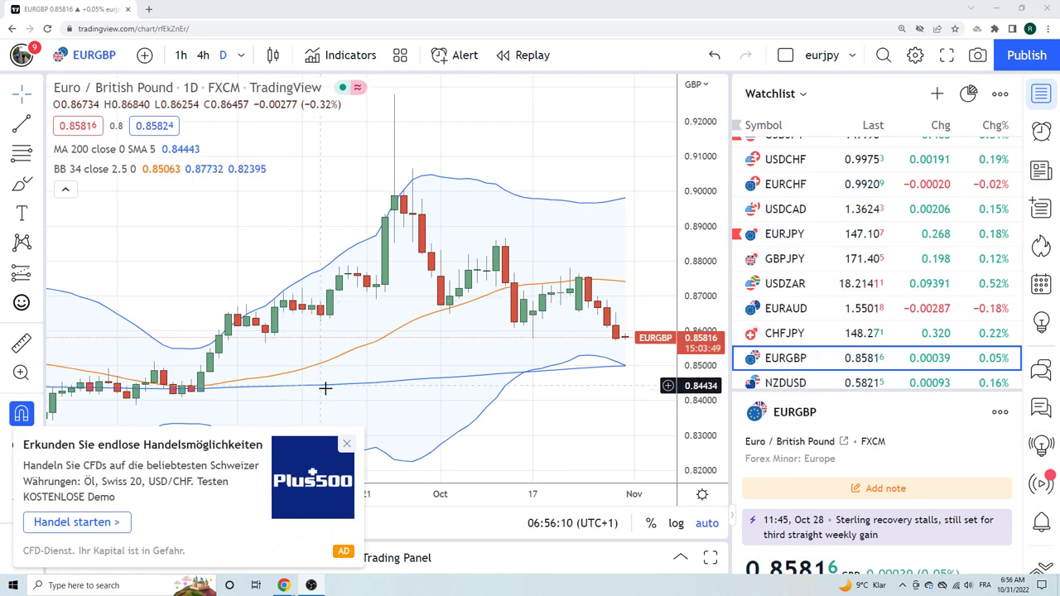
- Dismiss the Plus500 ad and the 'Go ad-free' offer, then zoom out on the EURGBP daily chart
click(349, 444)
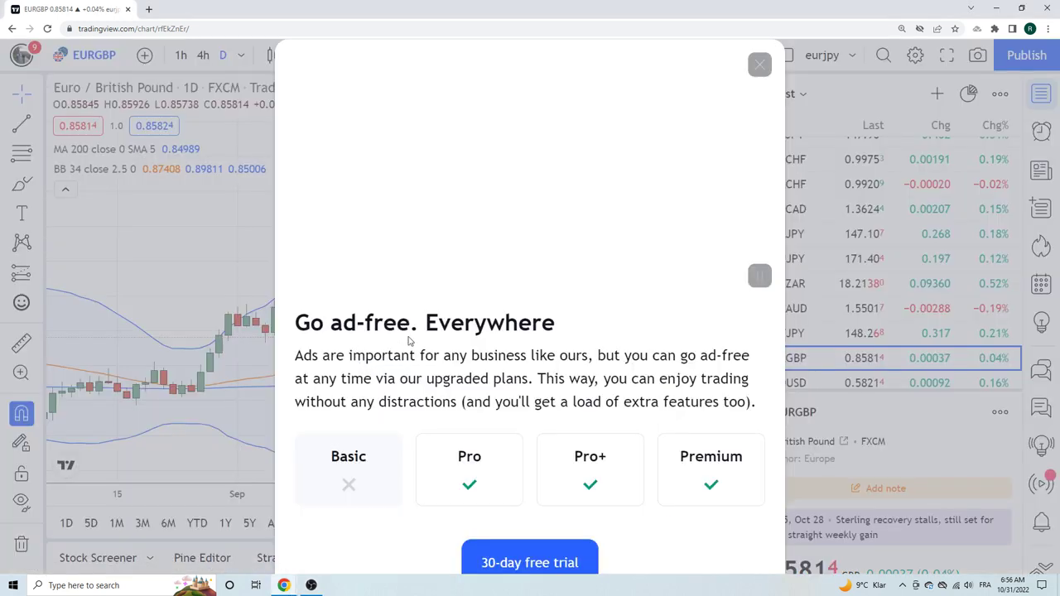
click(760, 65)
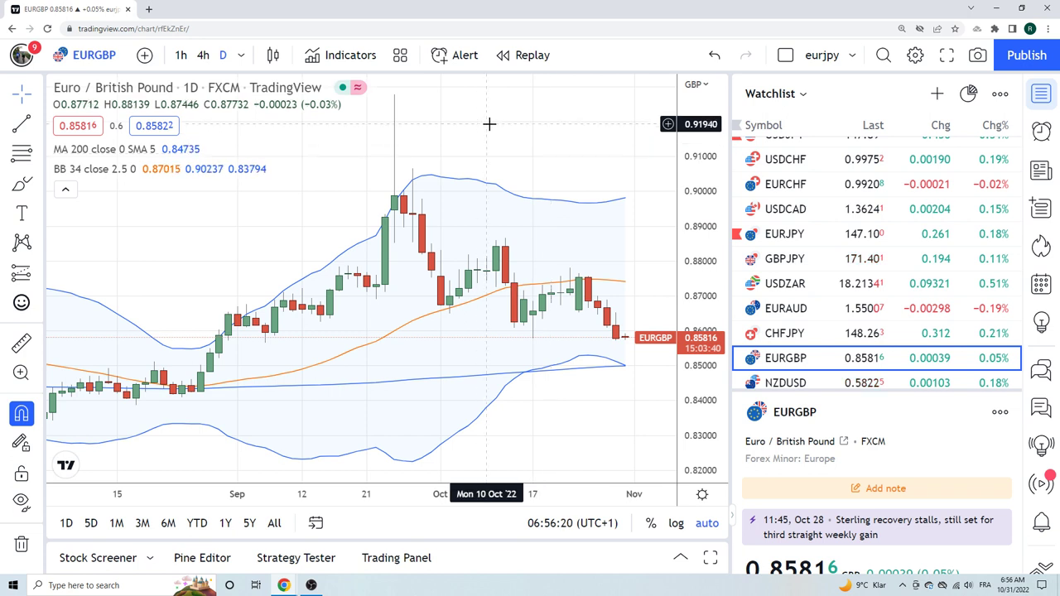
scroll(461, 189, down, 2)
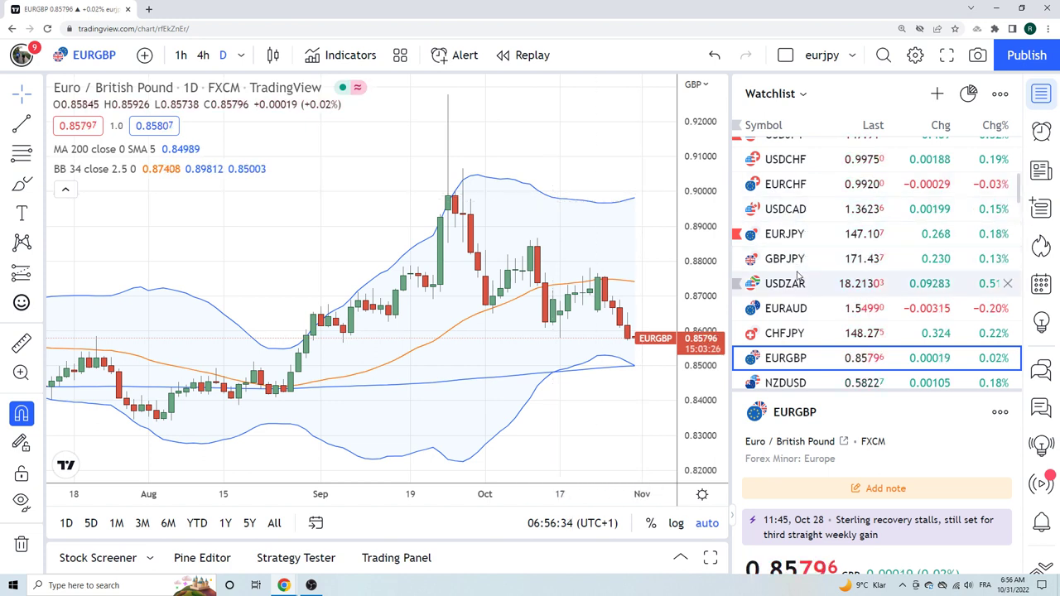
scroll(798, 274, up, 6)
scroll(797, 274, up, 2)
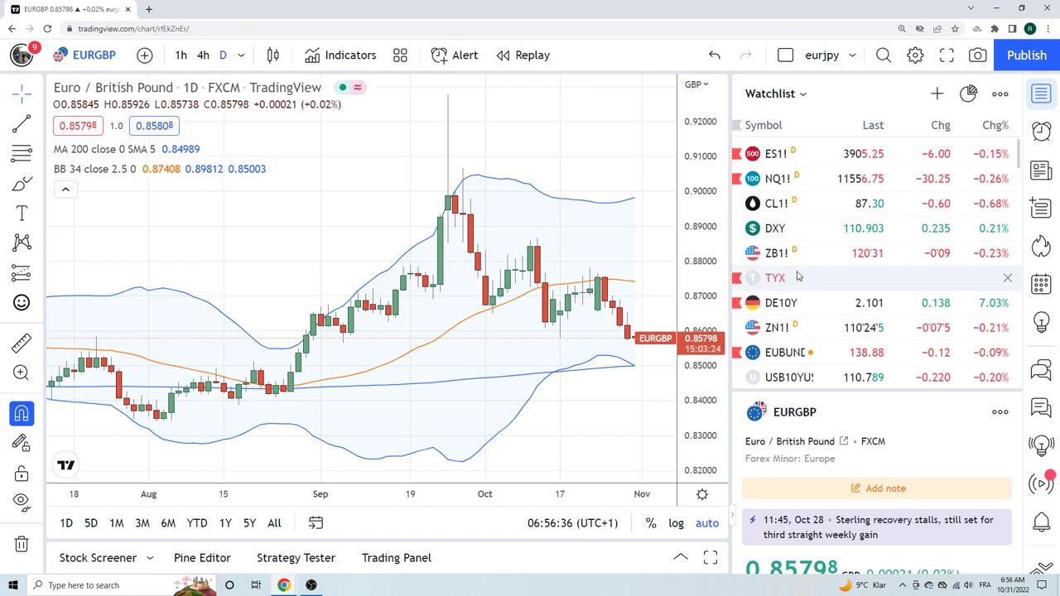
scroll(816, 262, down, 2)
scroll(816, 262, up, 2)
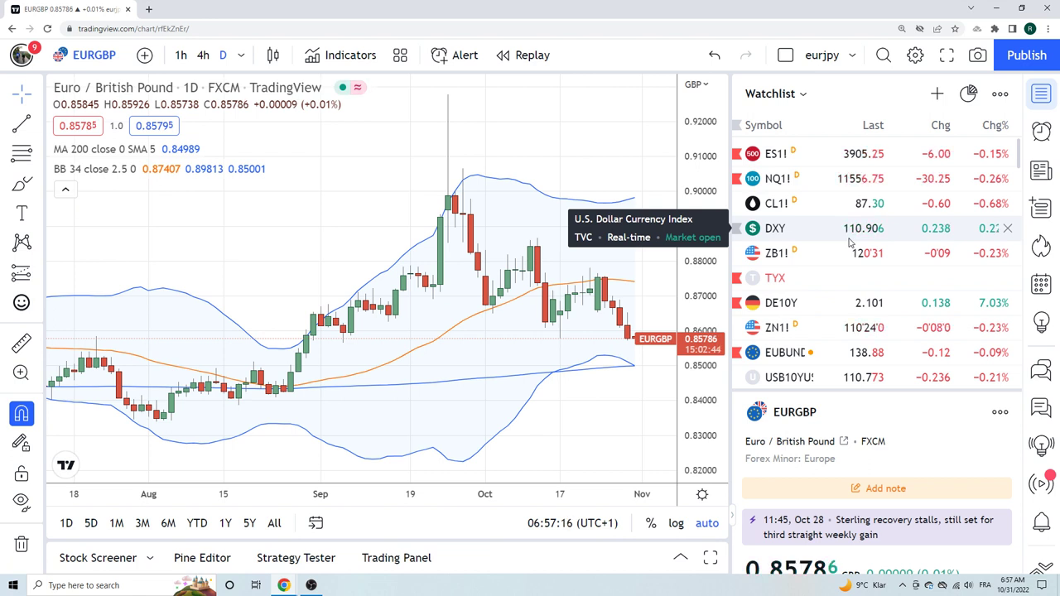
scroll(851, 242, down, 1)
scroll(850, 241, down, 1)
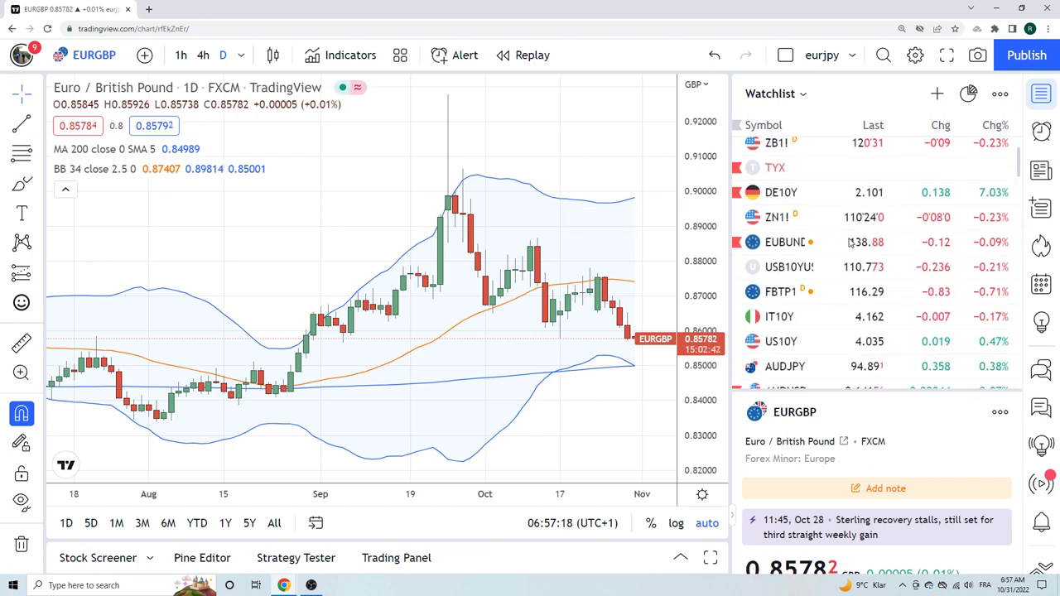
scroll(851, 242, down, 1)
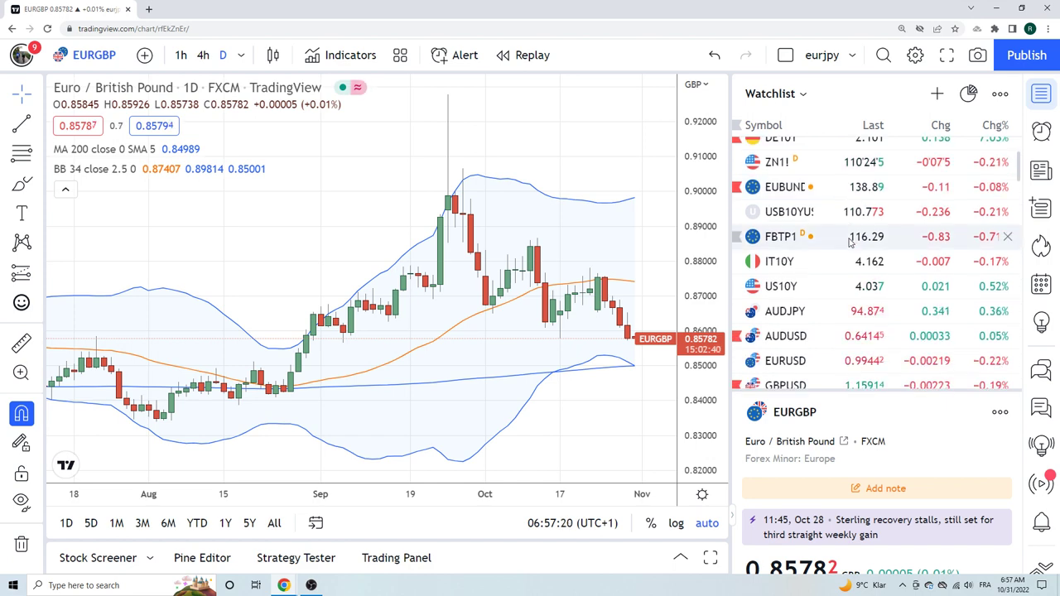
- Load US10Y from the watchlist and return the watchlist to its top
click(786, 287)
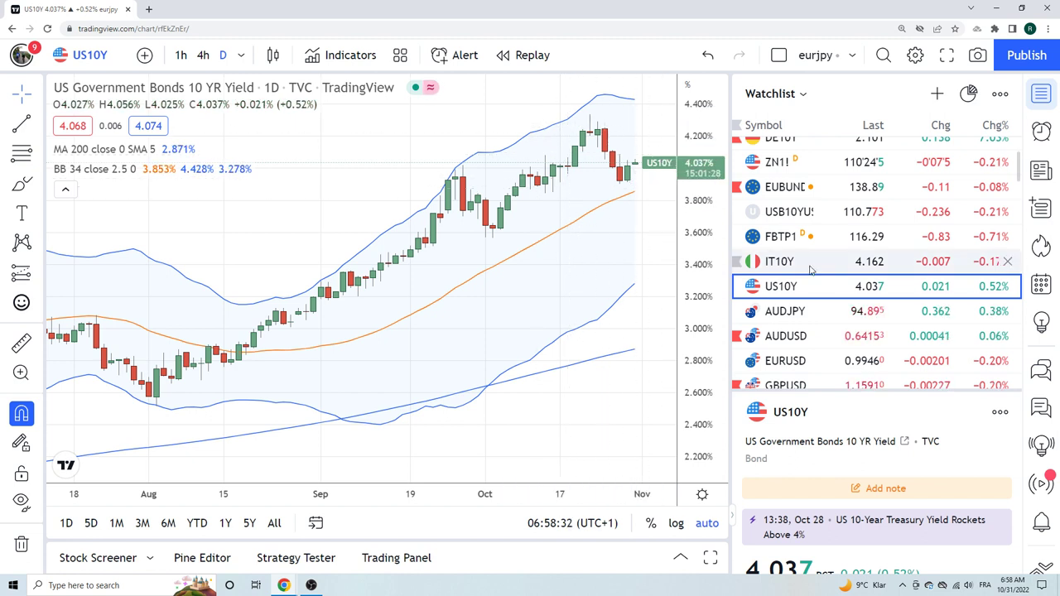
scroll(837, 289, up, 3)
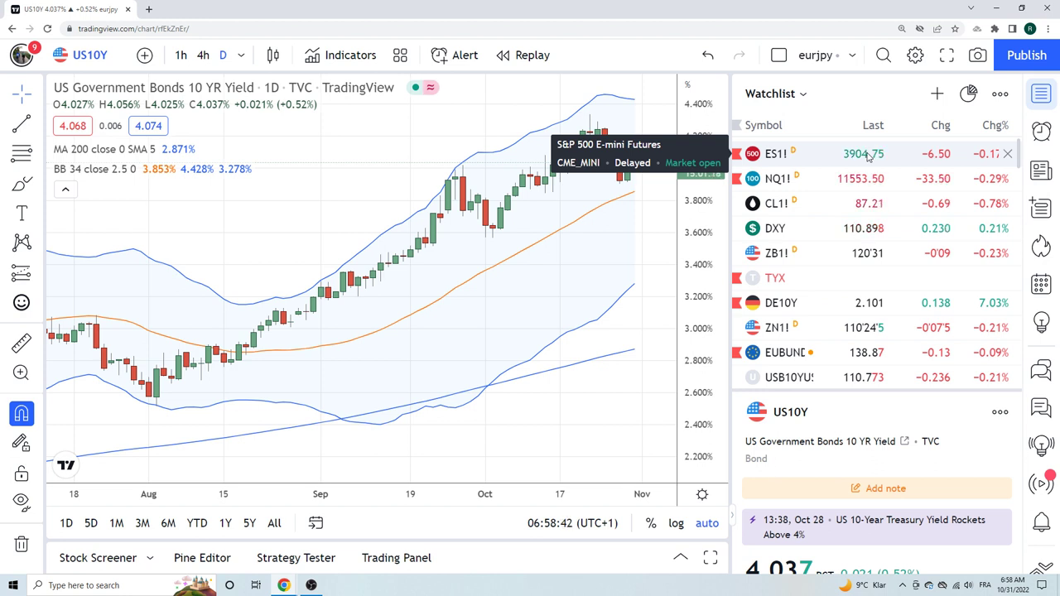
- Load ES1! from the watchlist and zoom in on its recent daily bars
click(867, 155)
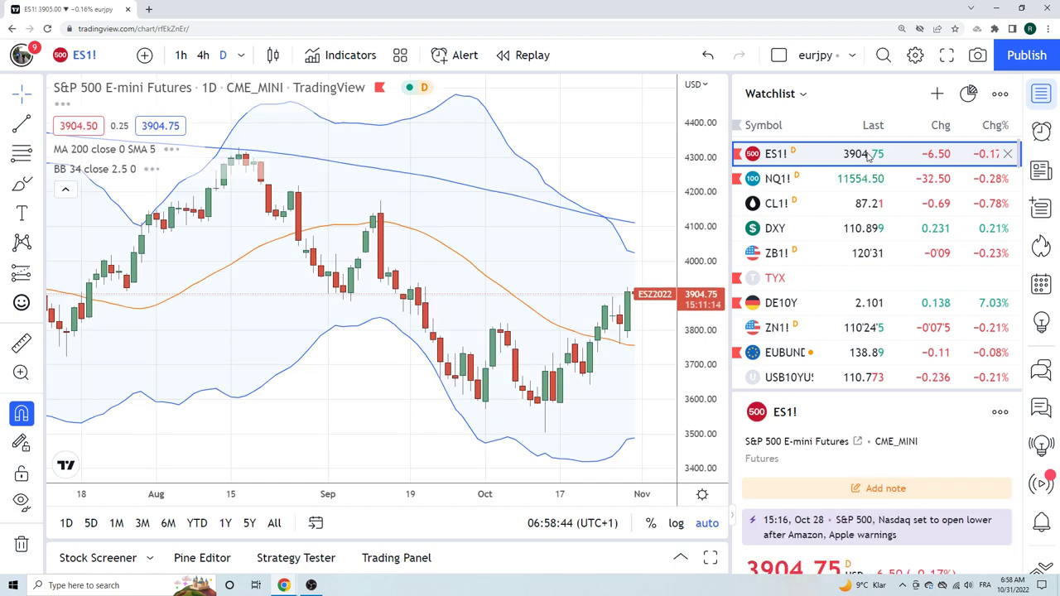
scroll(498, 250, up, 2)
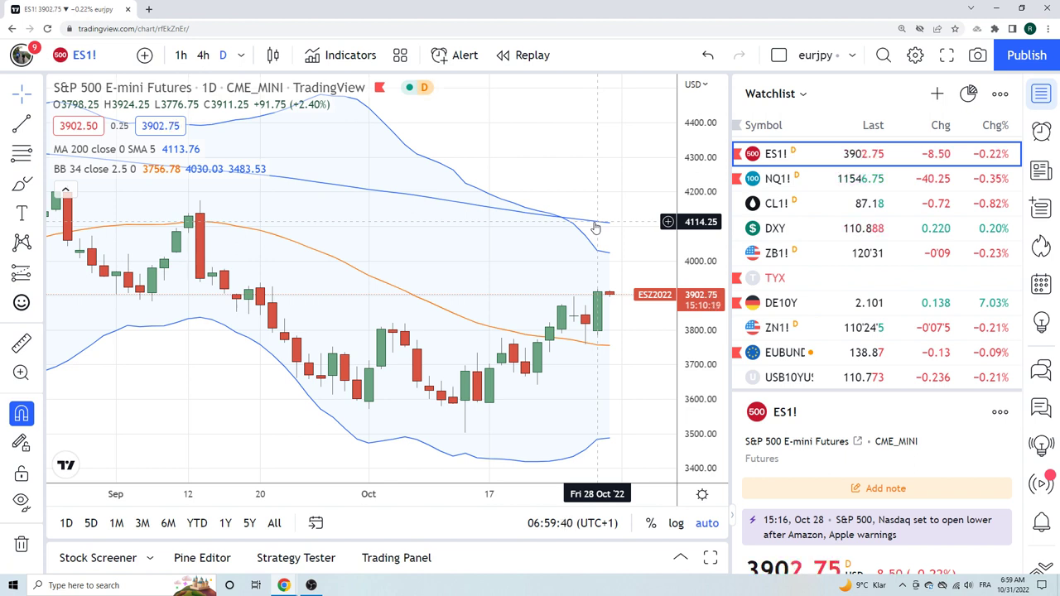
- Glance at NQ1!, then open CL1! crude oil and zoom in and out on its daily bars
click(789, 184)
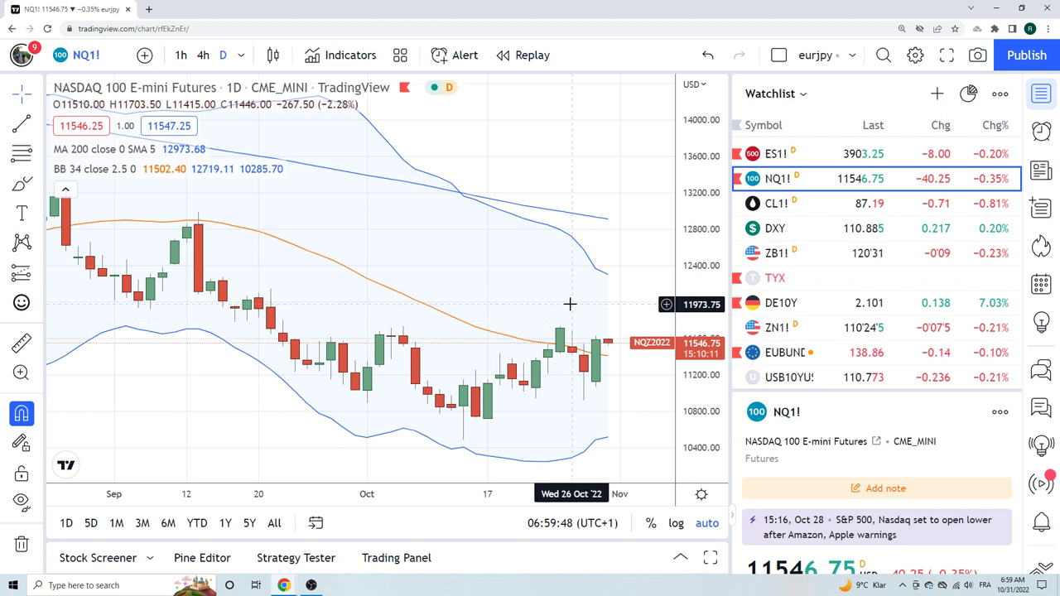
click(778, 204)
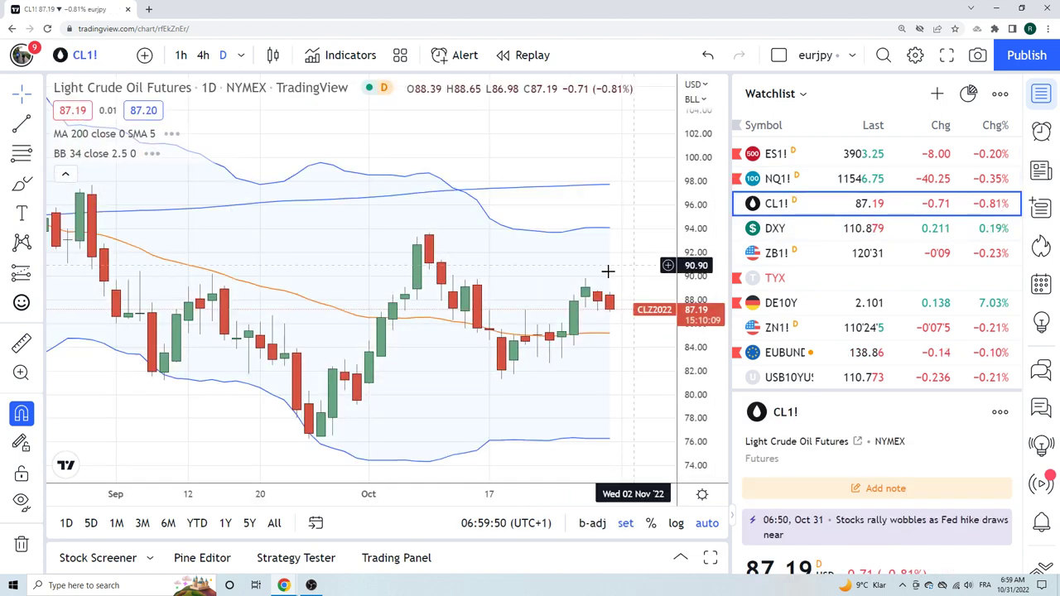
scroll(549, 277, up, 2)
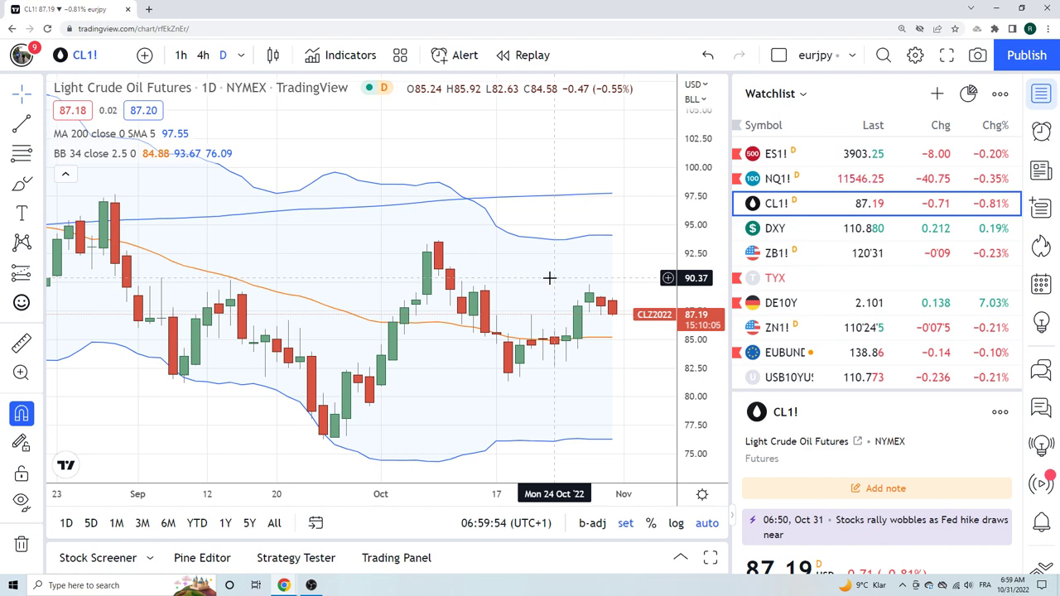
scroll(501, 269, down, 3)
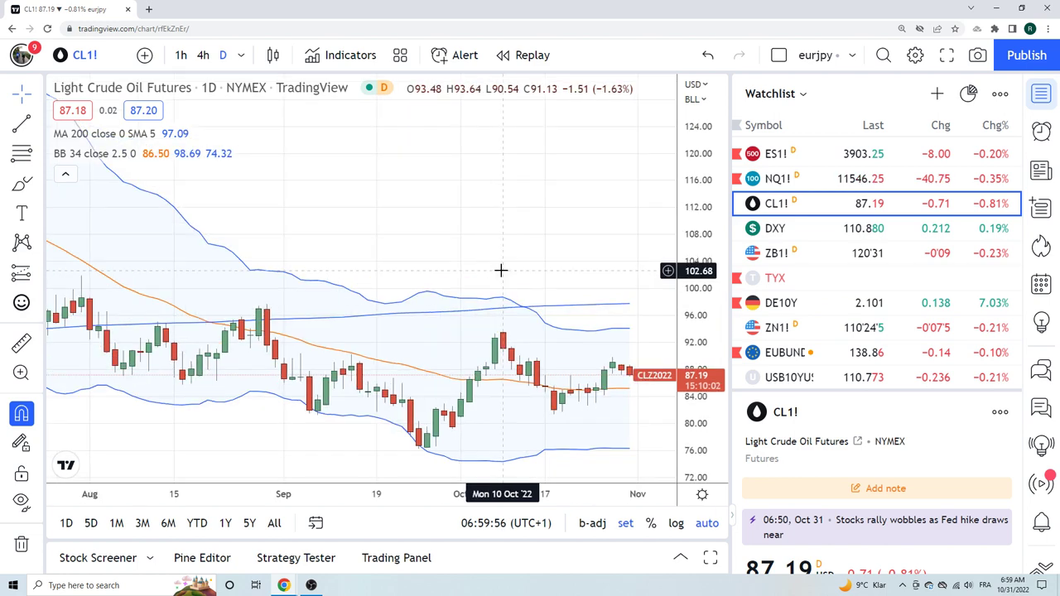
scroll(501, 269, down, 2)
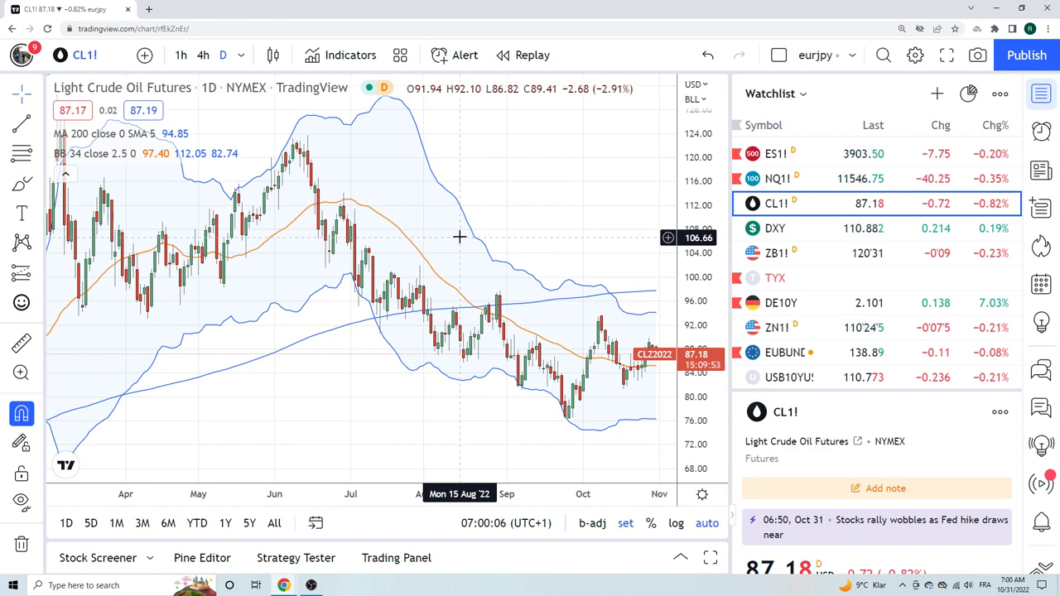
scroll(460, 238, up, 5)
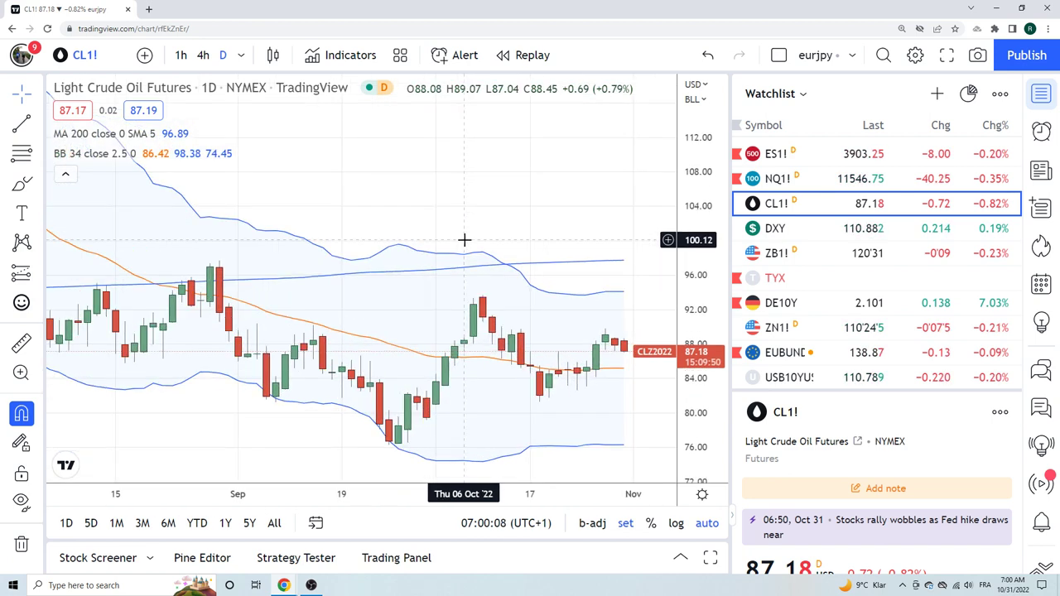
scroll(464, 240, down, 1)
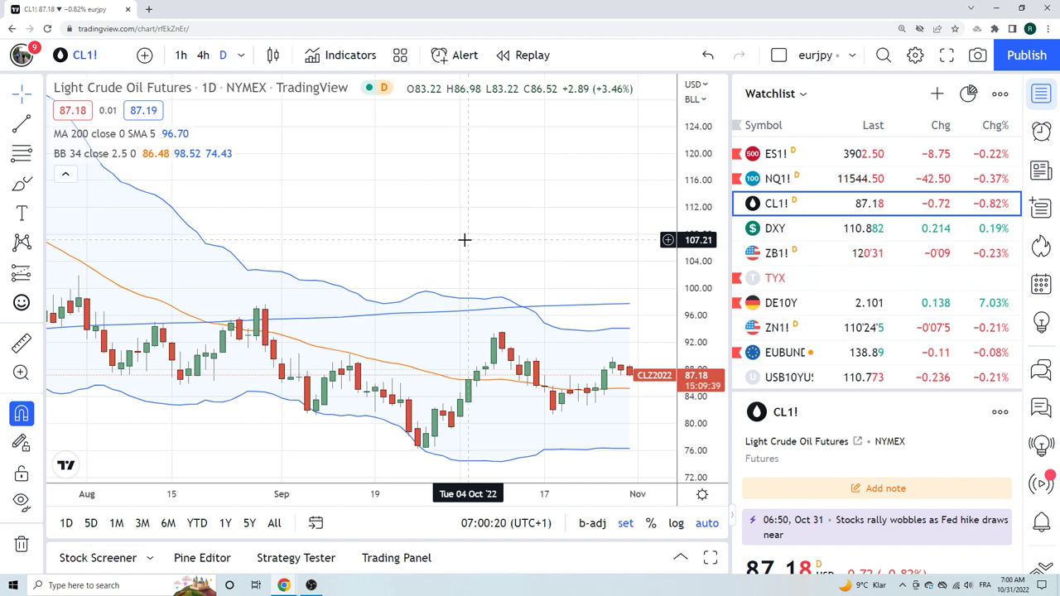
scroll(465, 240, down, 2)
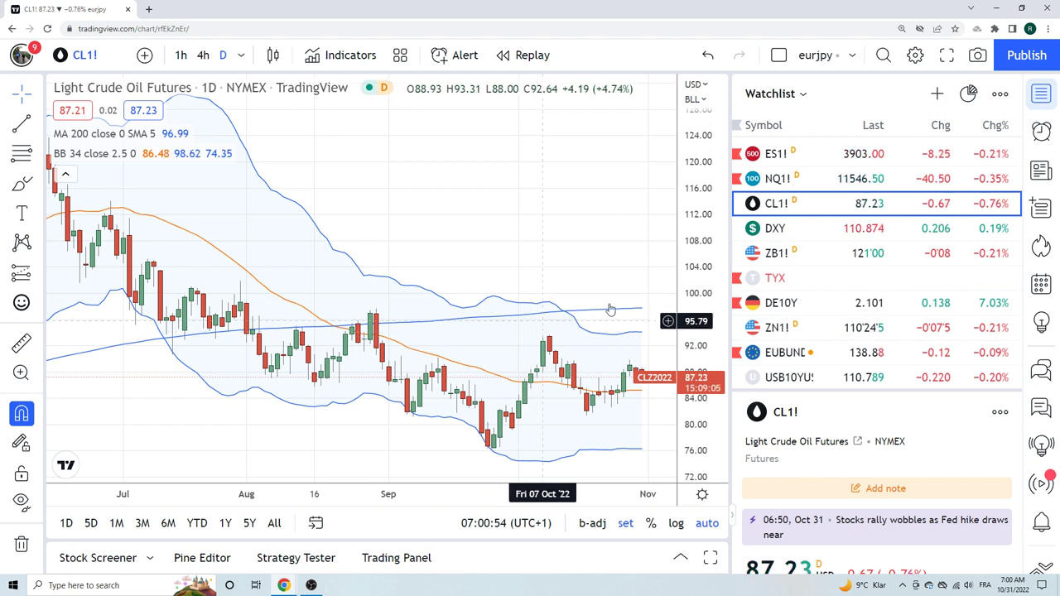
scroll(844, 260, down, 3)
scroll(844, 260, down, 2)
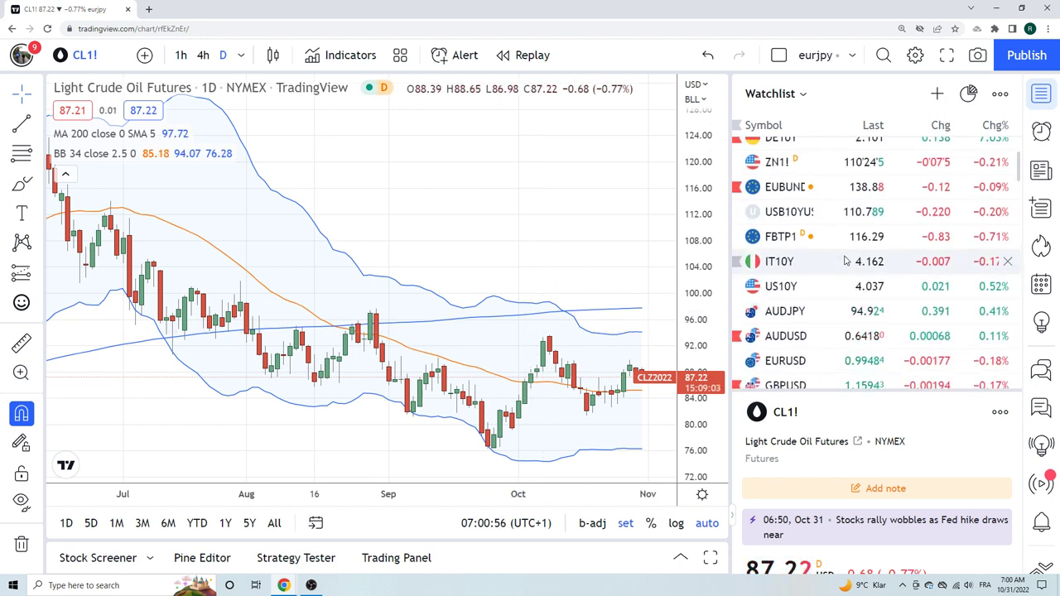
- Open AUDUSD, pan its candles left for room on the right, and switch to 1-hour candles
click(800, 339)
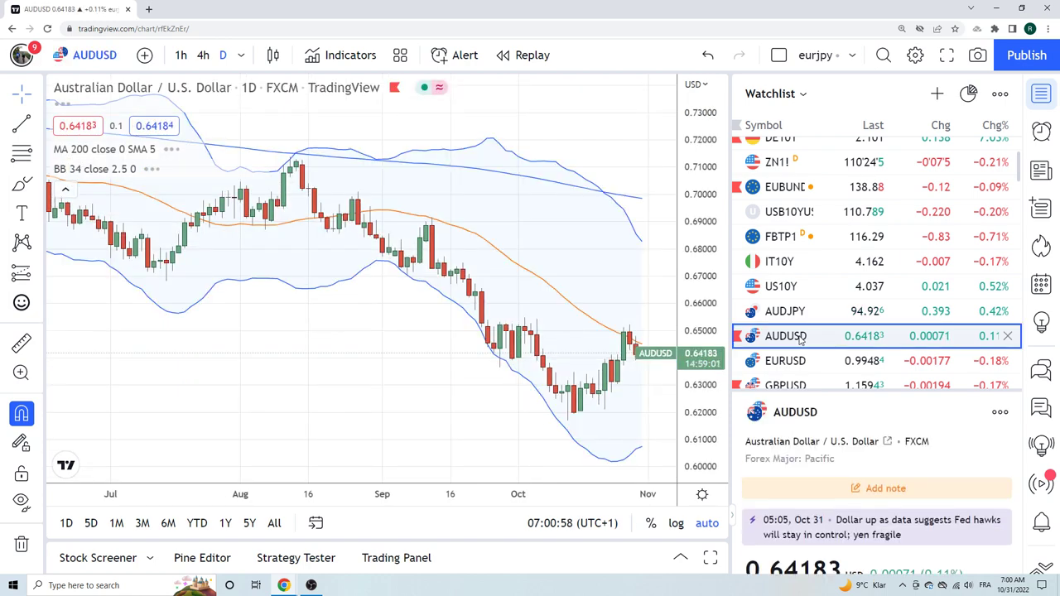
drag(352, 263, 347, 260)
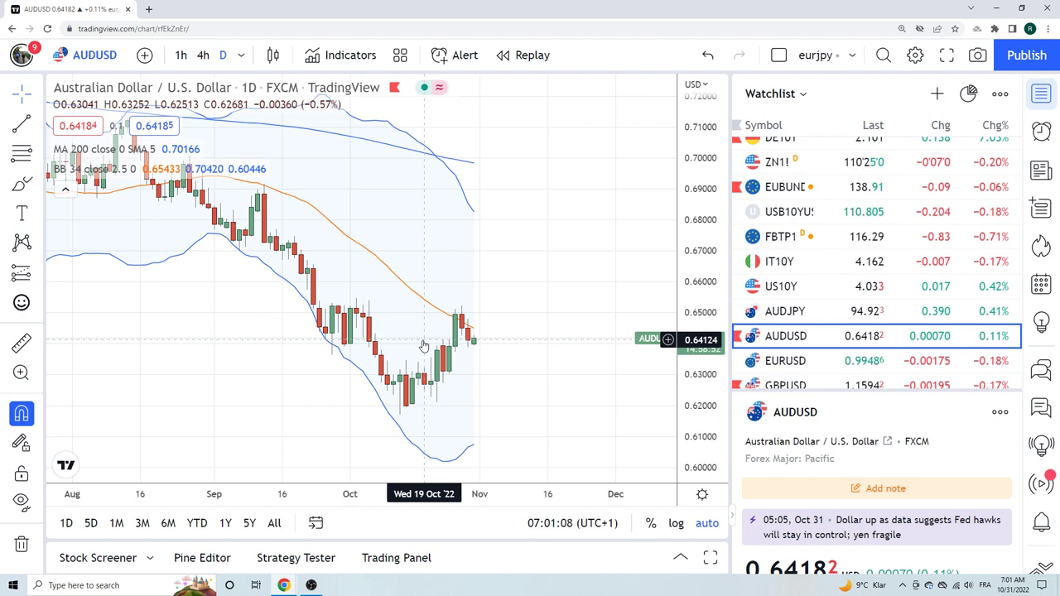
click(179, 56)
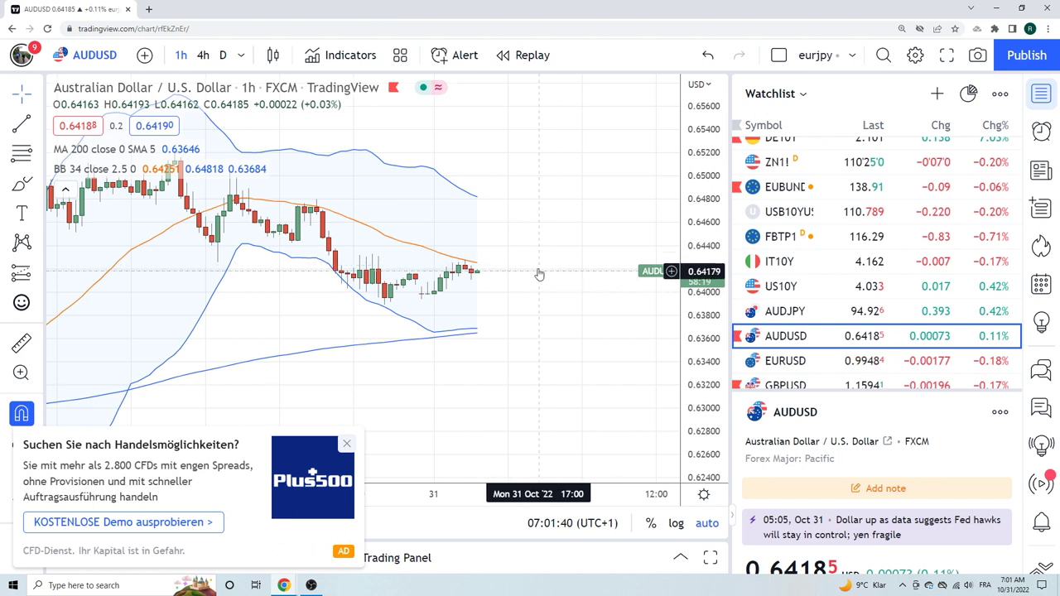
scroll(848, 225, down, 1)
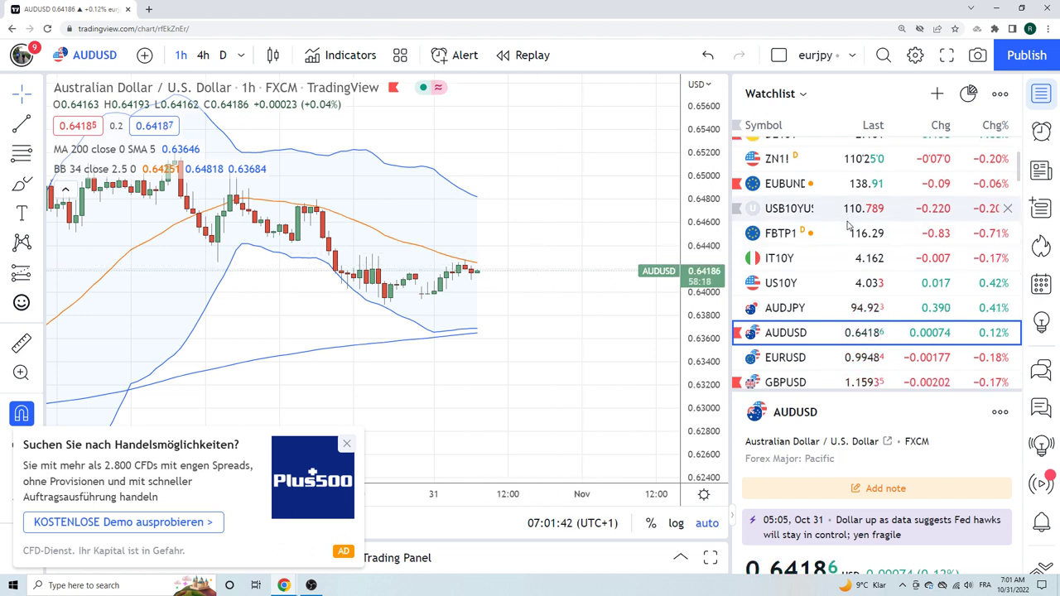
scroll(848, 225, down, 1)
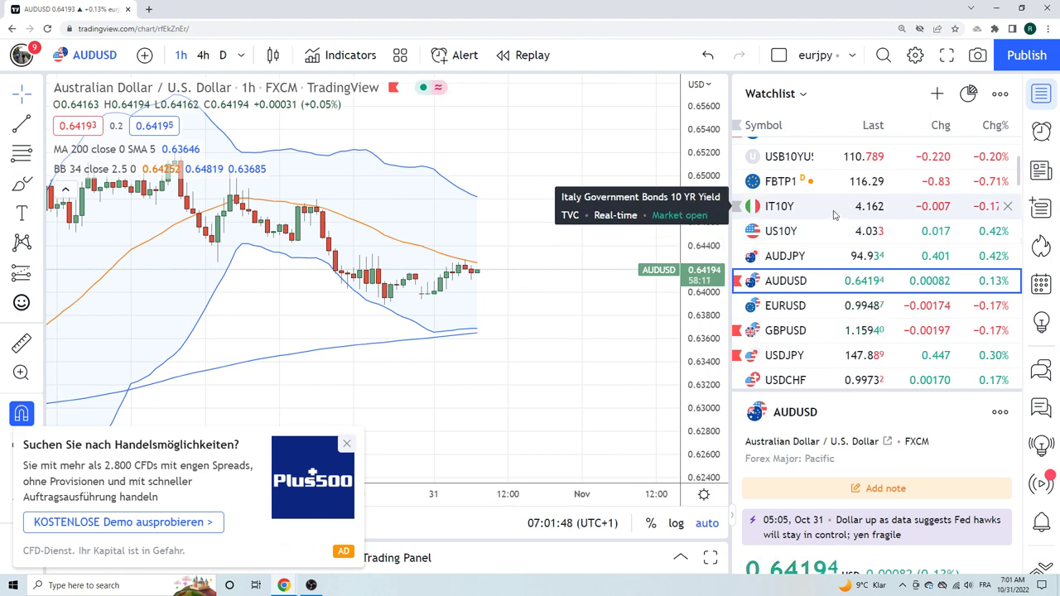
click(823, 305)
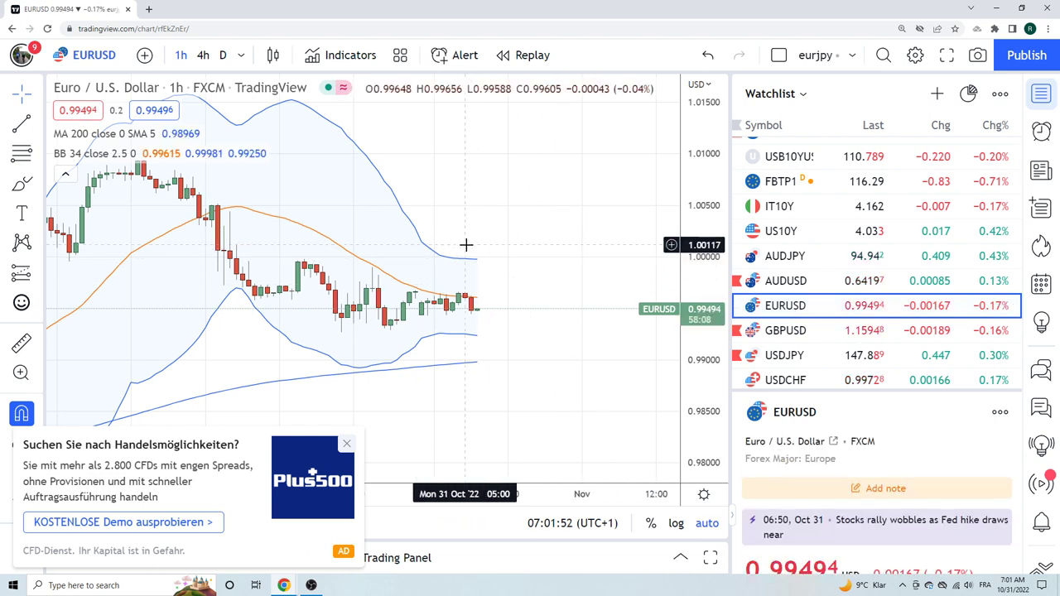
scroll(566, 229, up, 3)
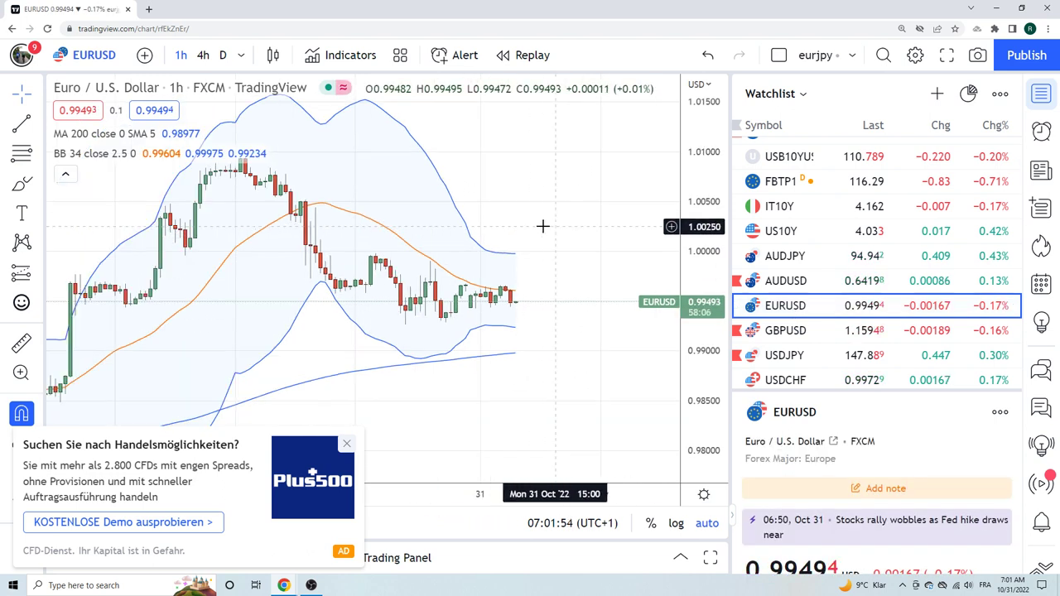
click(204, 55)
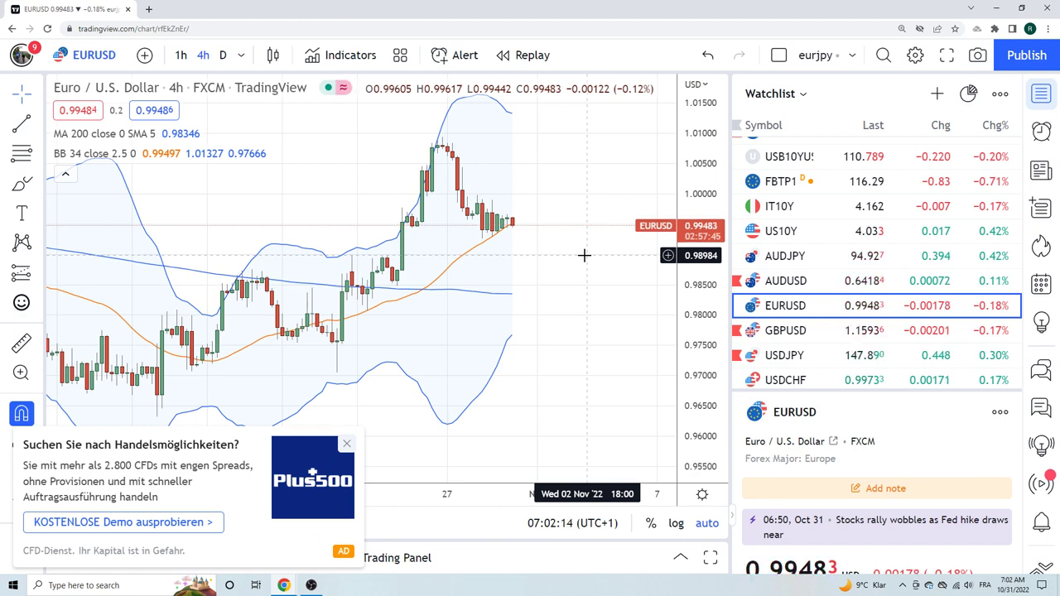
- View GBPUSD, then scroll down the watchlist and open EURGBP on the 4-hour chart
click(798, 329)
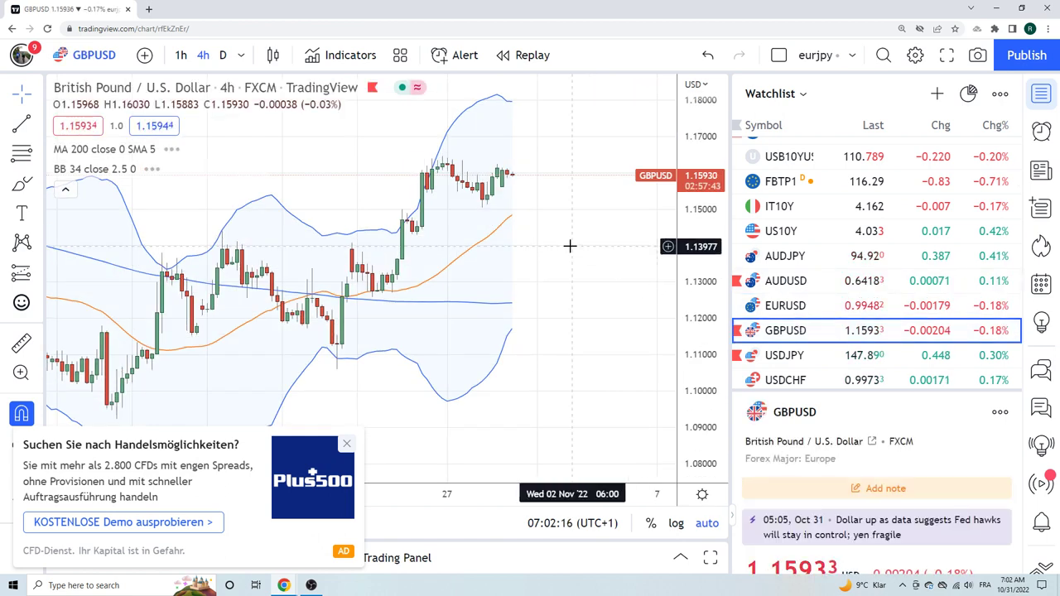
scroll(568, 242, down, 2)
scroll(857, 251, down, 3)
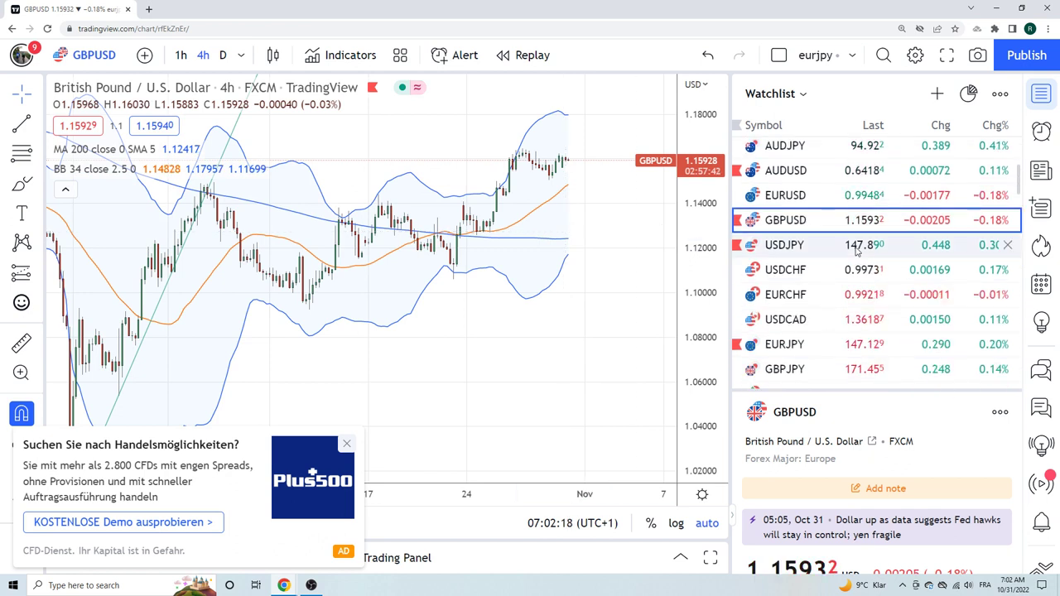
scroll(856, 250, down, 2)
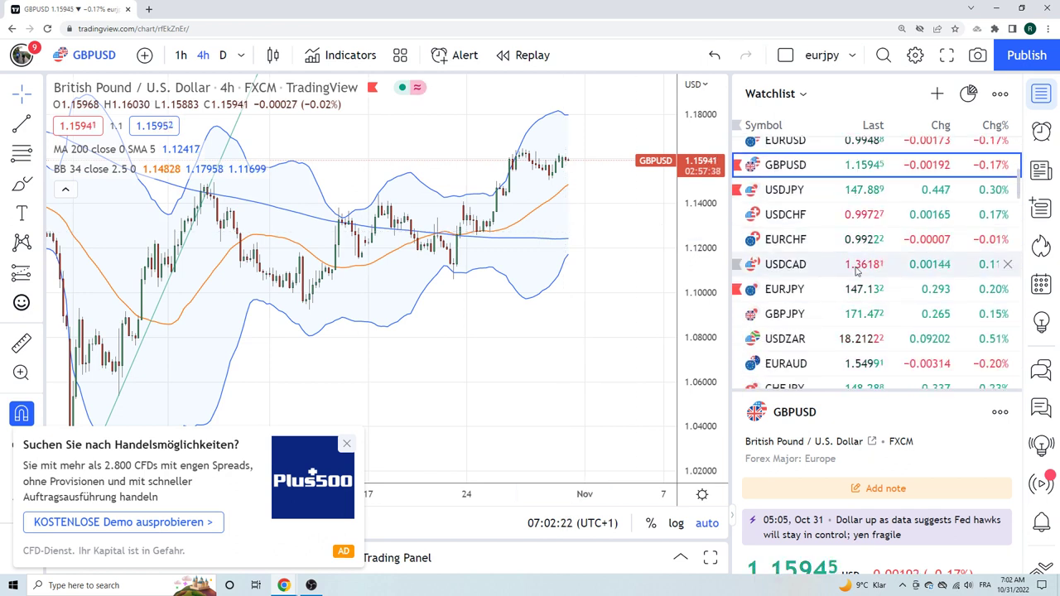
scroll(856, 266, down, 2)
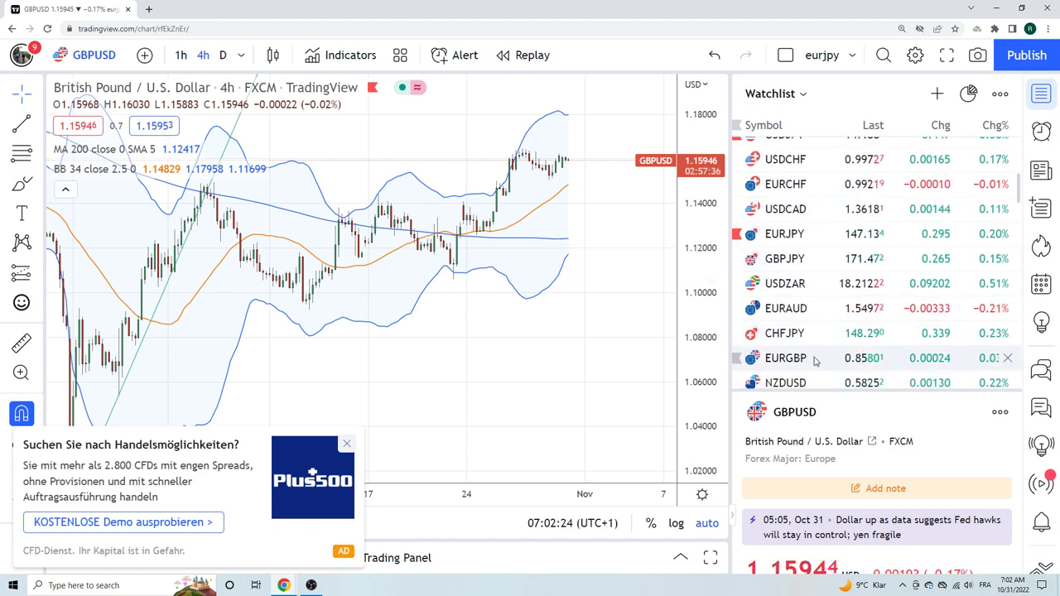
click(813, 359)
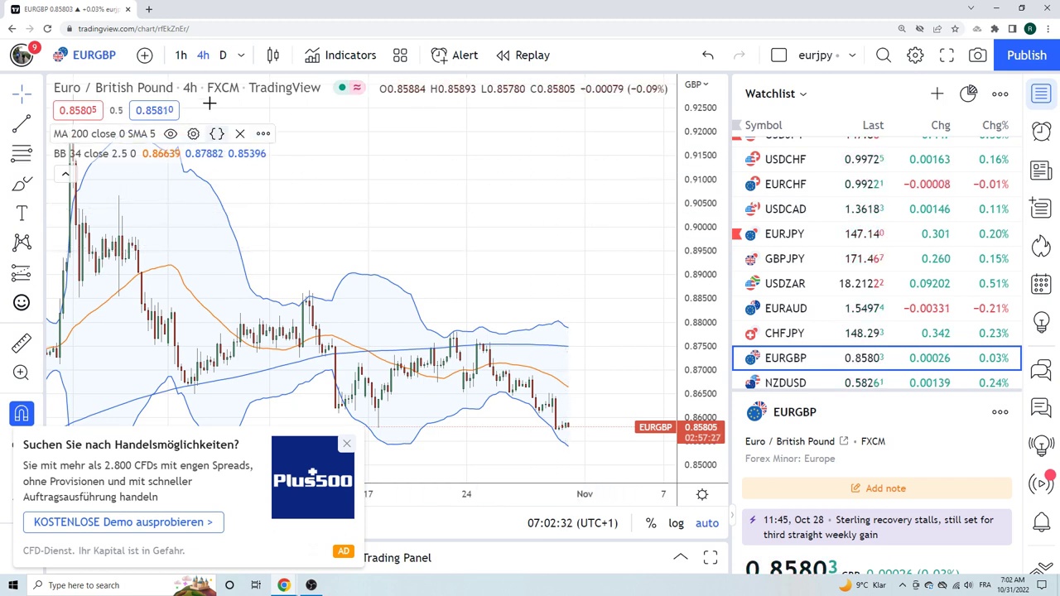
- Switch EURGBP to the D interval and zoom in on the recent daily bars
click(220, 57)
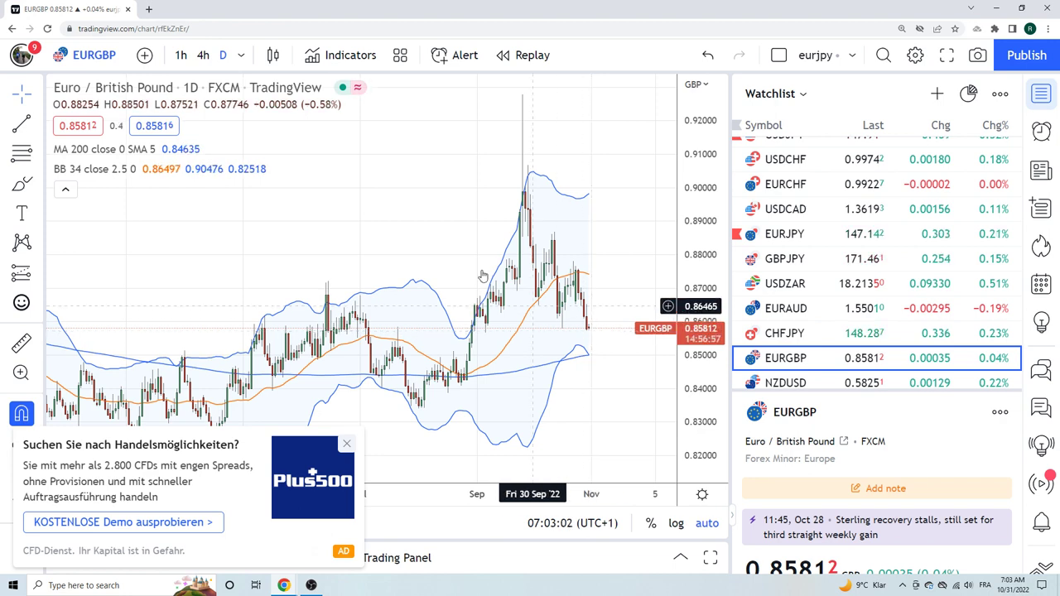
scroll(377, 240, up, 1)
scroll(378, 239, up, 1)
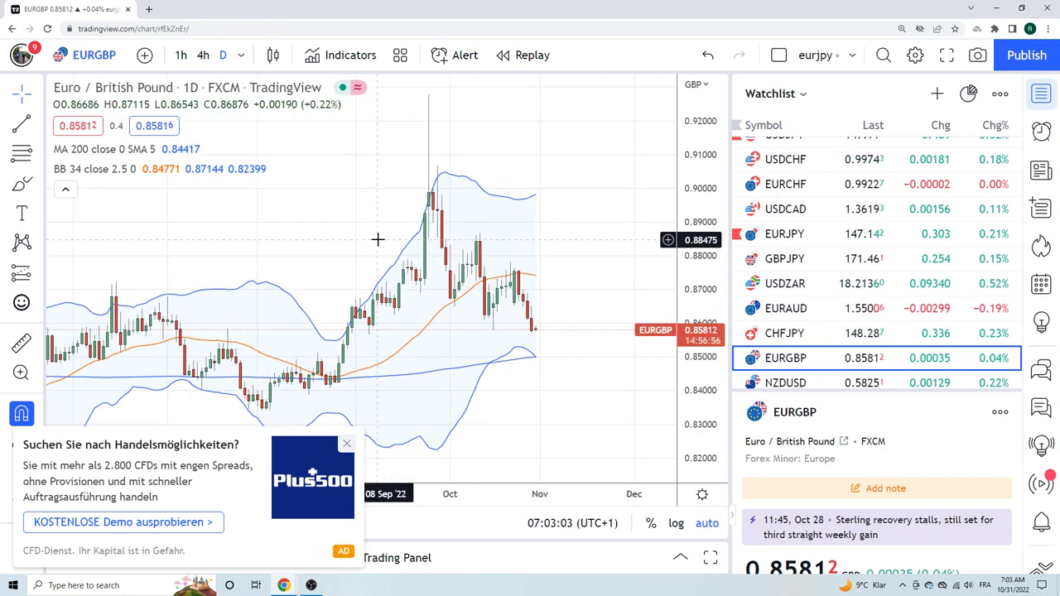
- Draw a trend line from a September candle to December along the lows, nudging its start lower
click(38, 127)
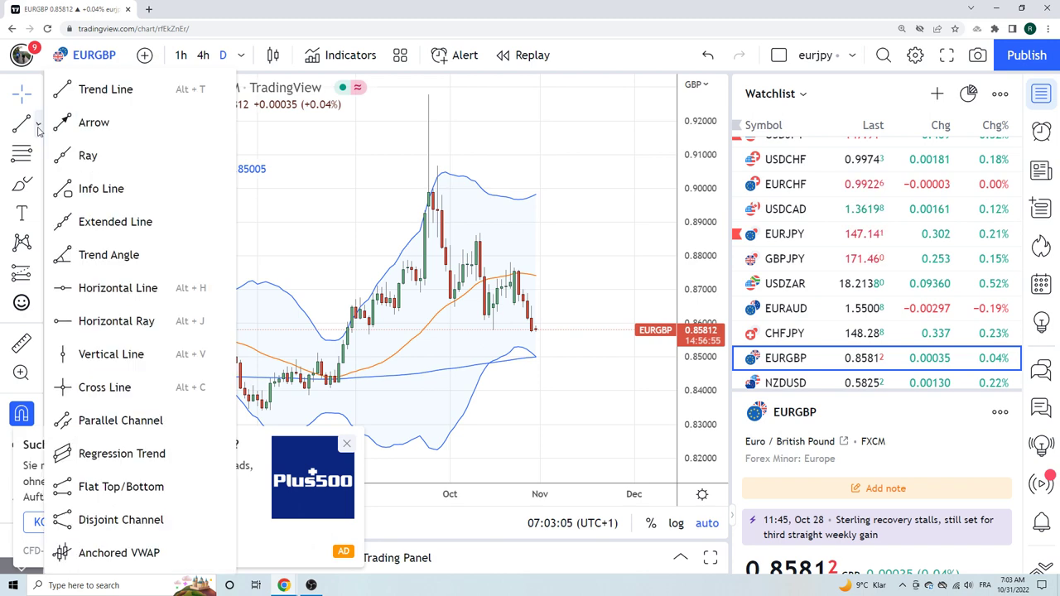
click(126, 96)
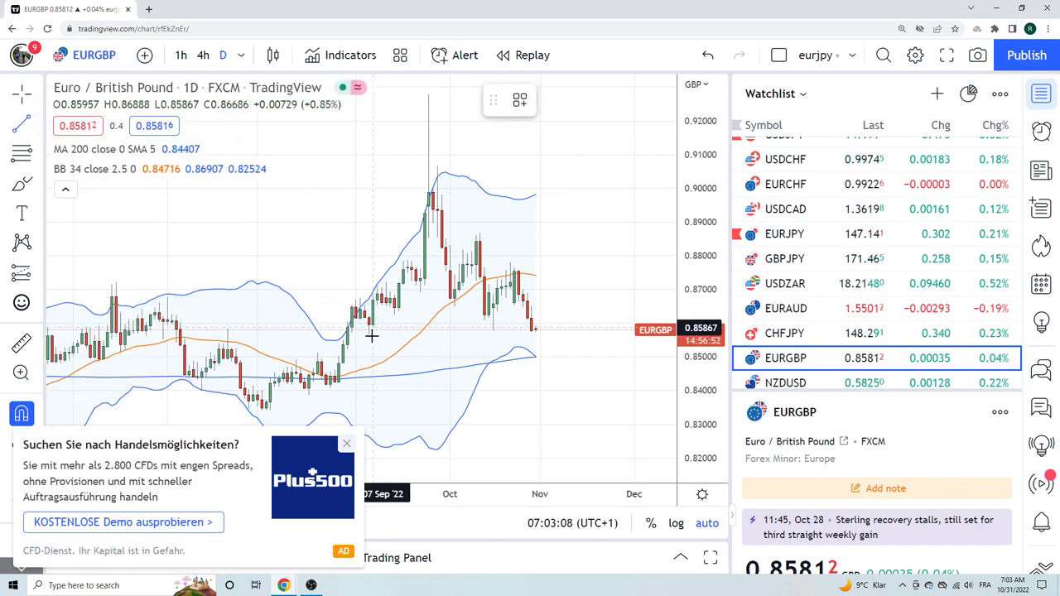
click(371, 334)
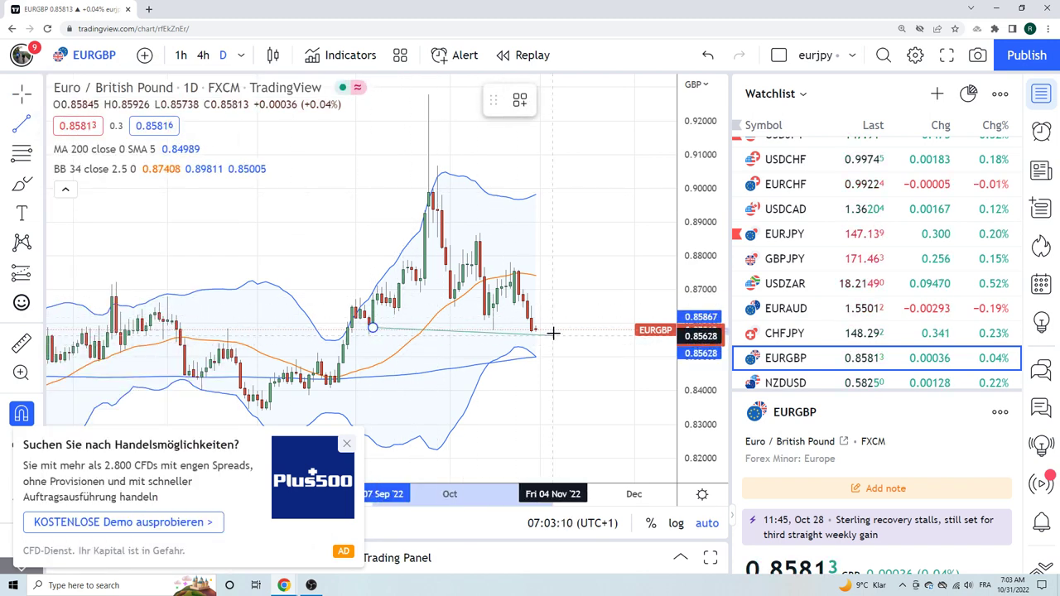
click(634, 328)
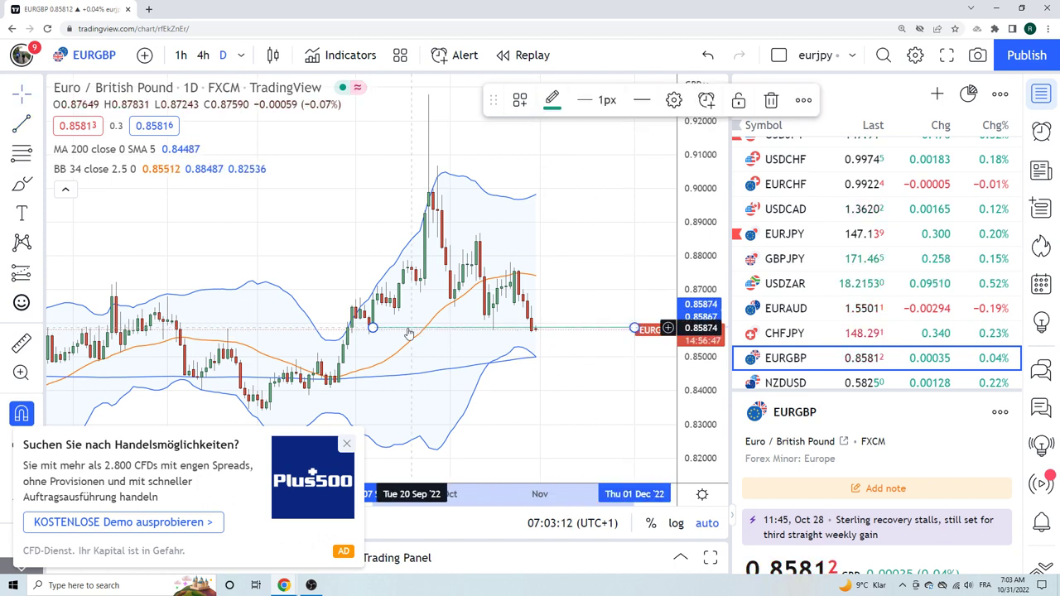
drag(373, 328, 368, 333)
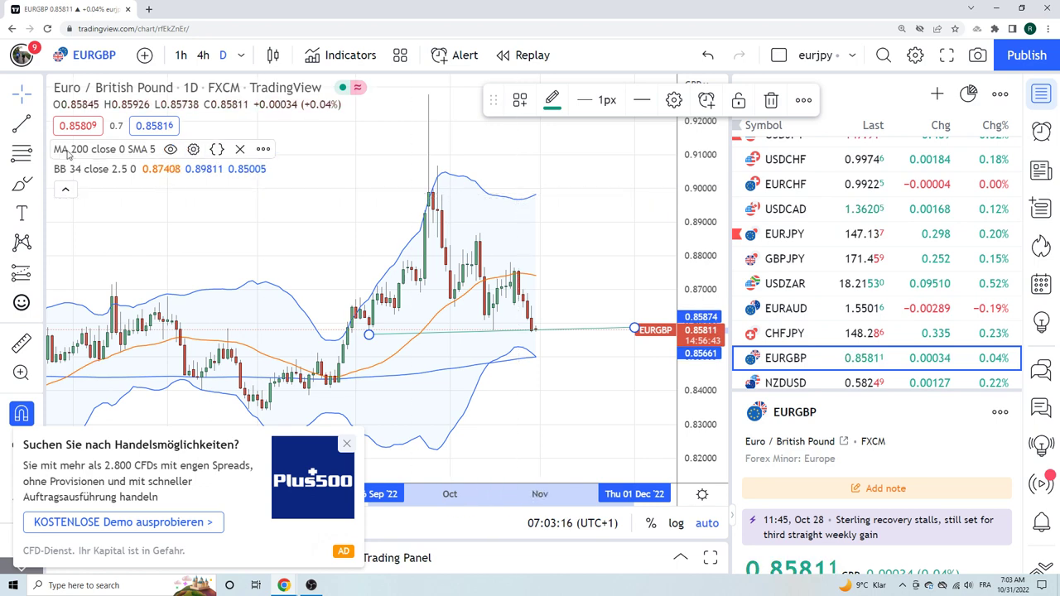
- Add an extended line along the same lows near the 0.857 level
click(38, 122)
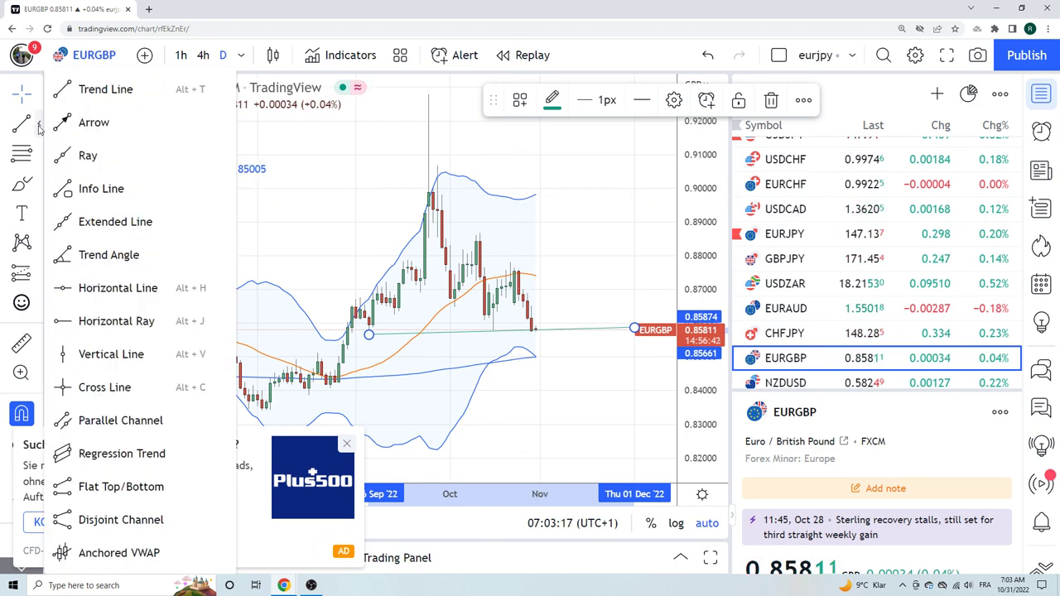
click(115, 222)
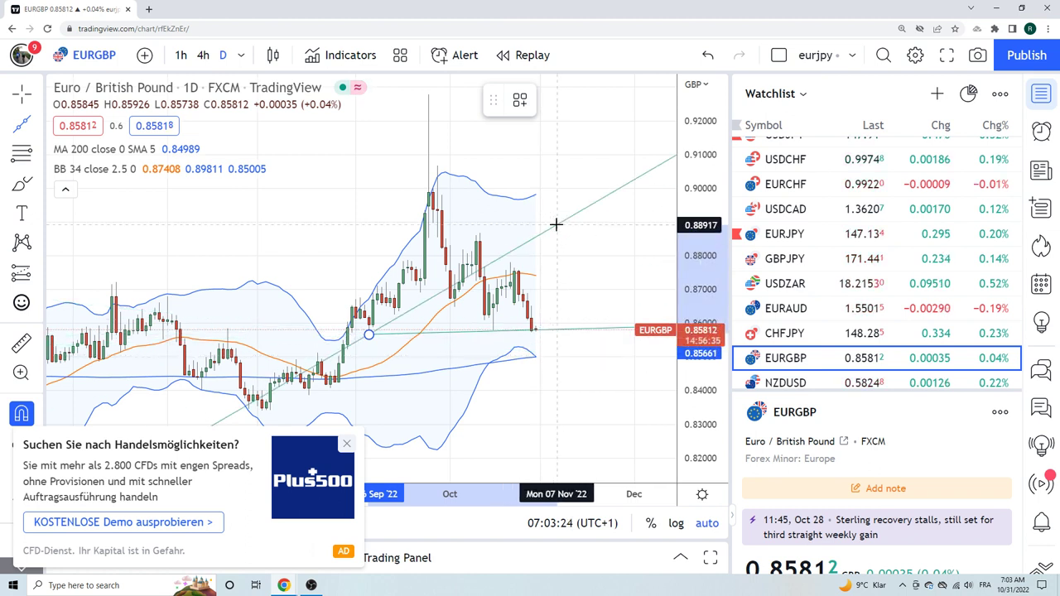
click(539, 331)
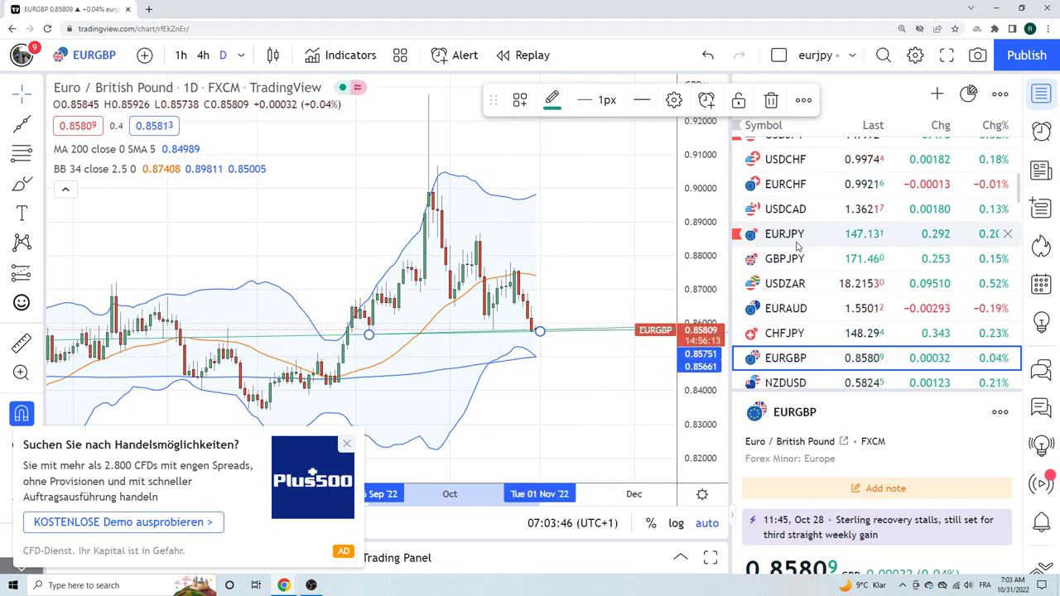
scroll(868, 291, up, 3)
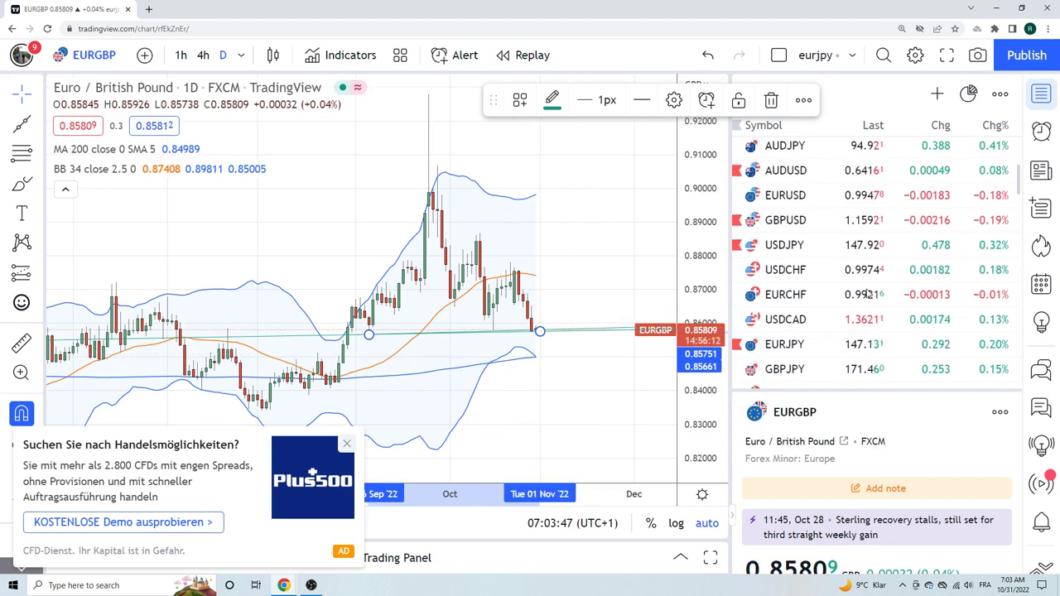
- Flip from EURGBP to USDJPY and then to USDCHF in the watchlist
click(800, 248)
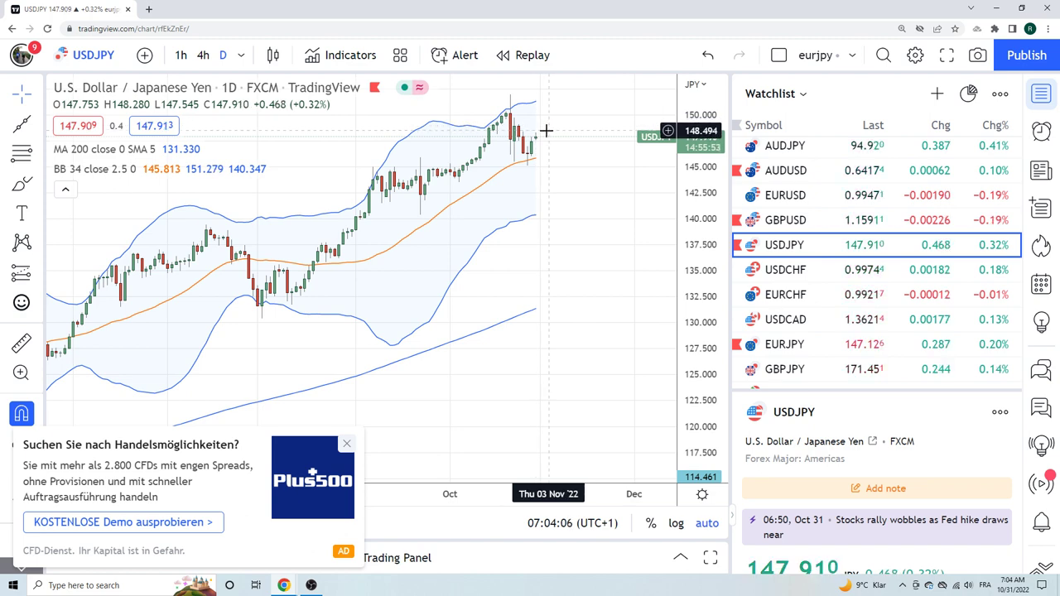
click(789, 273)
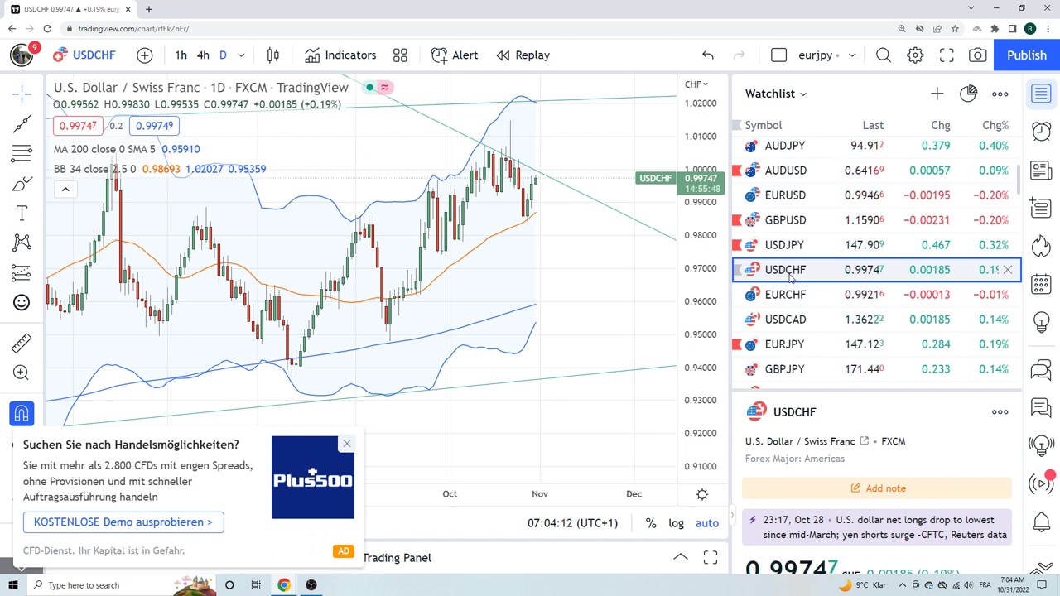
- Remove the descending extended line from USDCHF, then bring up the EURCHF daily chart
right_click(599, 205)
click(648, 464)
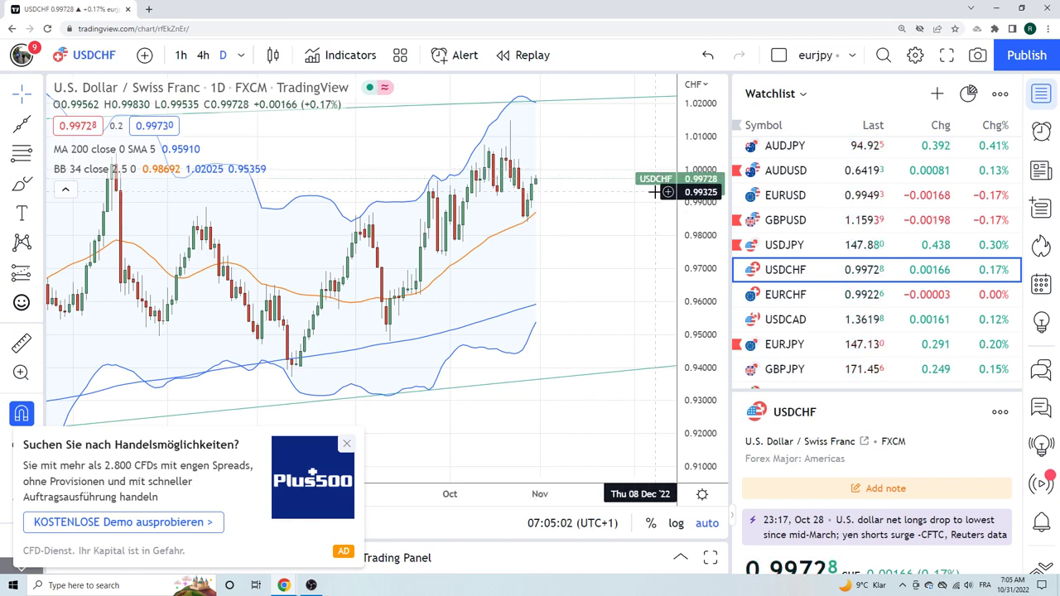
click(781, 298)
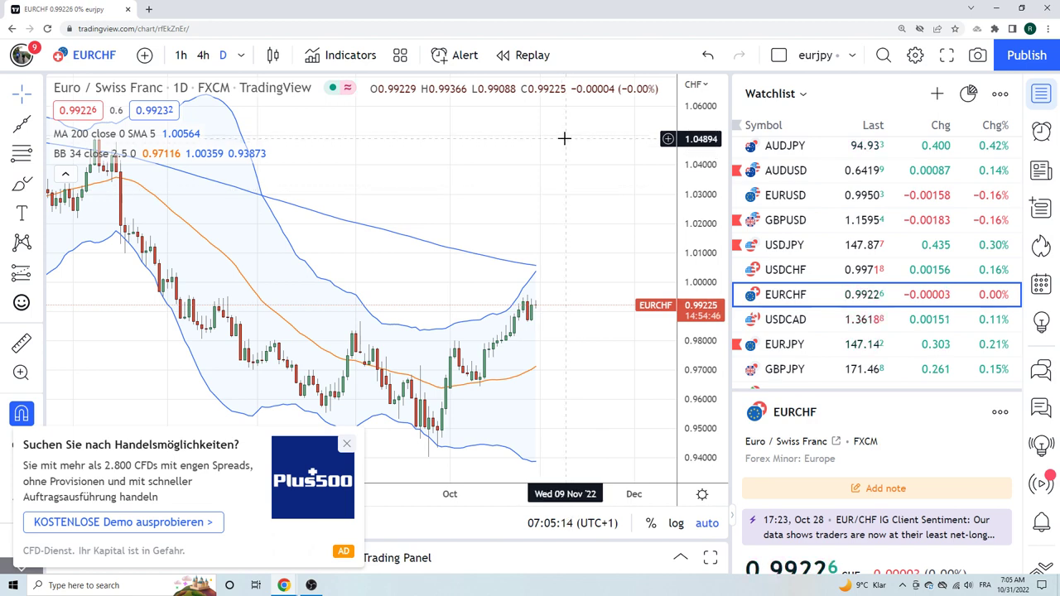
- Zoom out on EURCHF to review longer history, then switch to the USDCAD daily chart
scroll(560, 162, down, 2)
scroll(510, 233, down, 2)
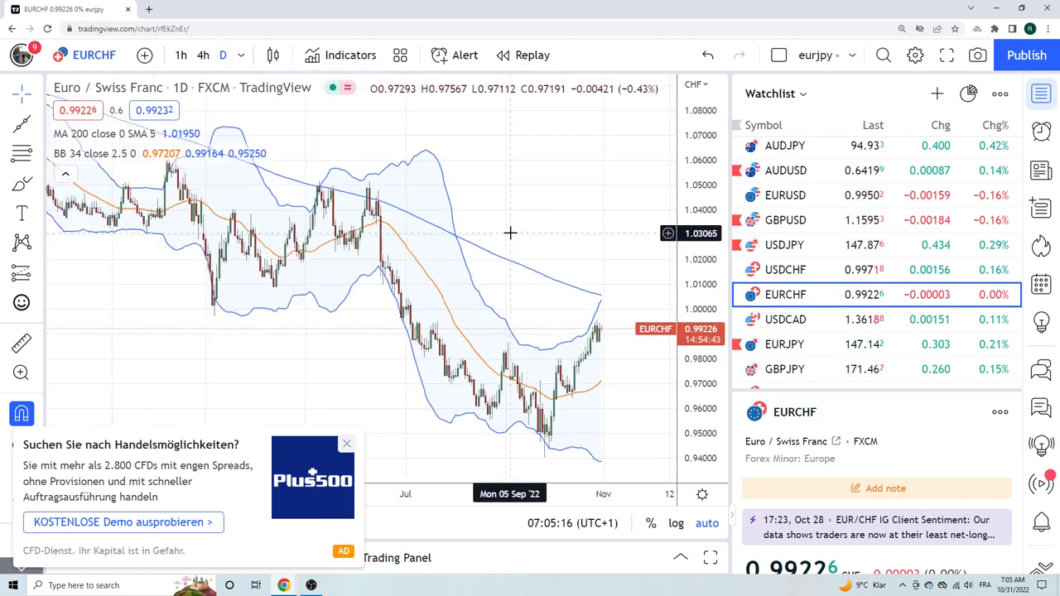
scroll(510, 233, down, 2)
scroll(510, 232, up, 4)
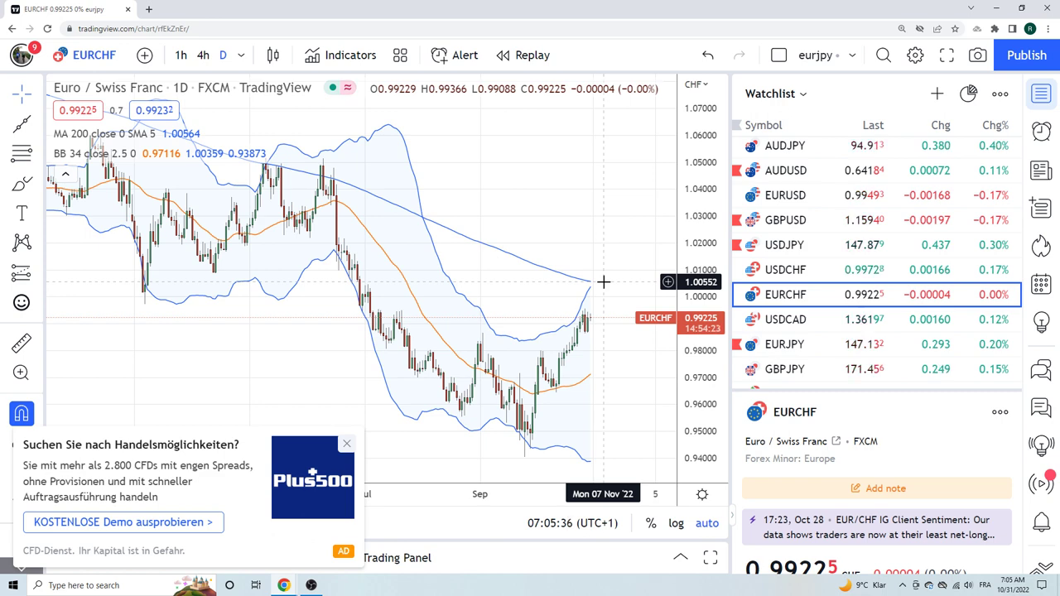
click(787, 320)
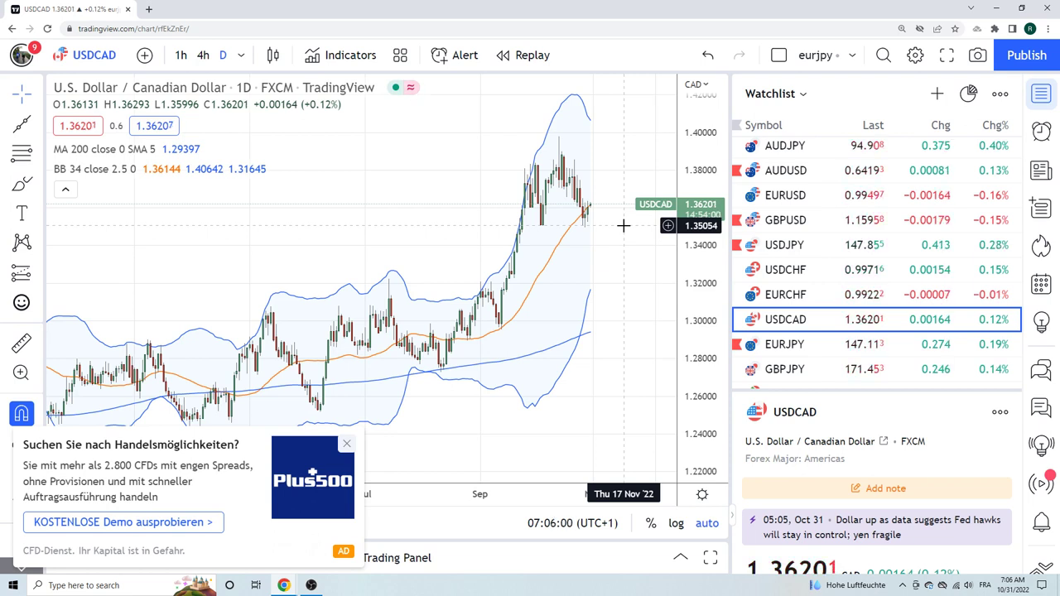
- Switch to the EURJPY daily chart and scroll further down the watchlist
click(776, 346)
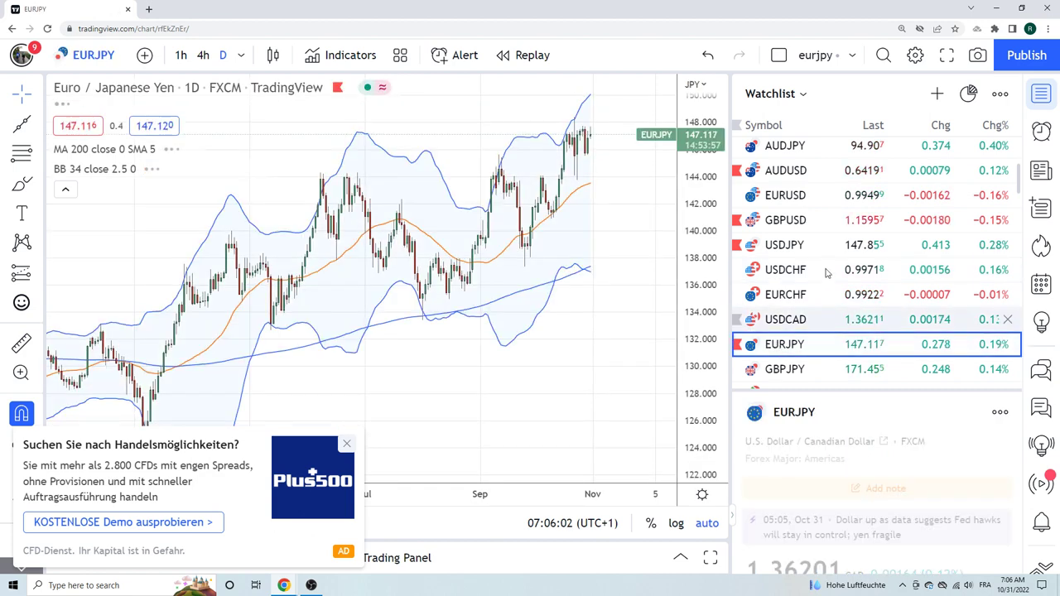
scroll(828, 269, down, 1)
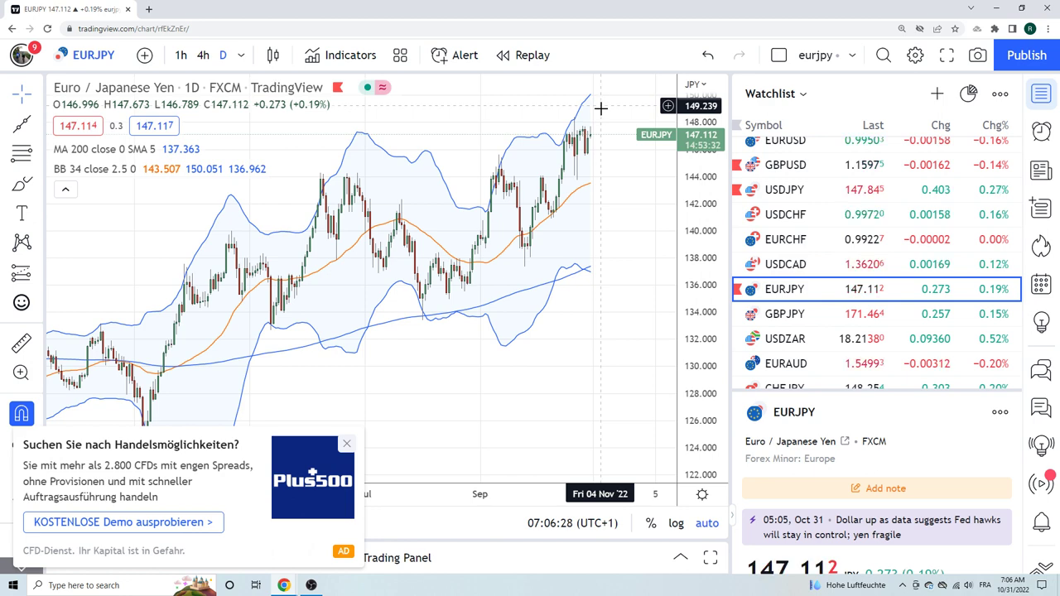
- Flip through the GBPJPY, USDZAR and EURAUD daily charts
click(789, 315)
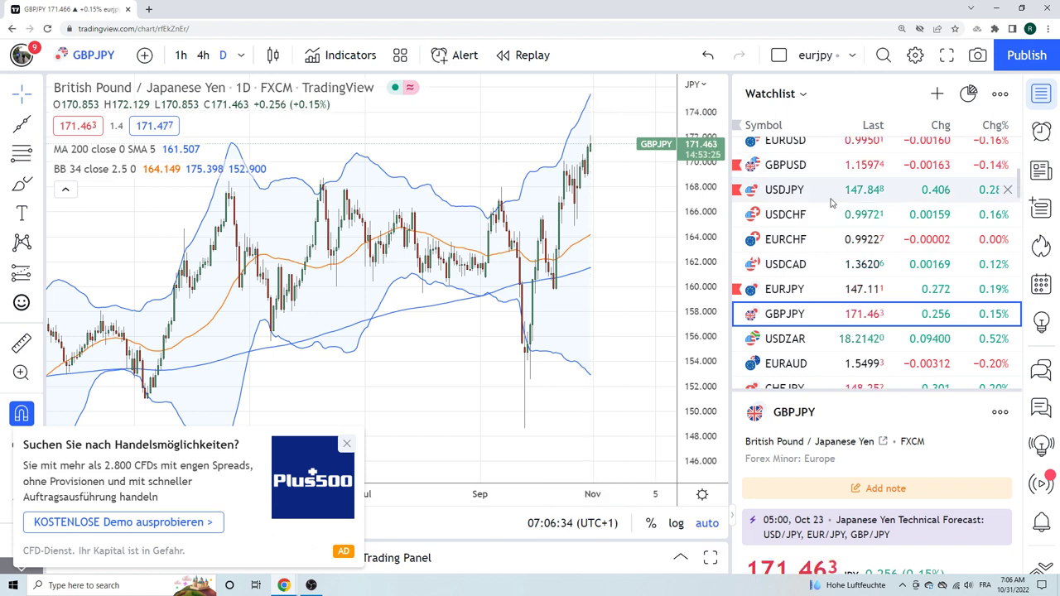
scroll(836, 206, down, 2)
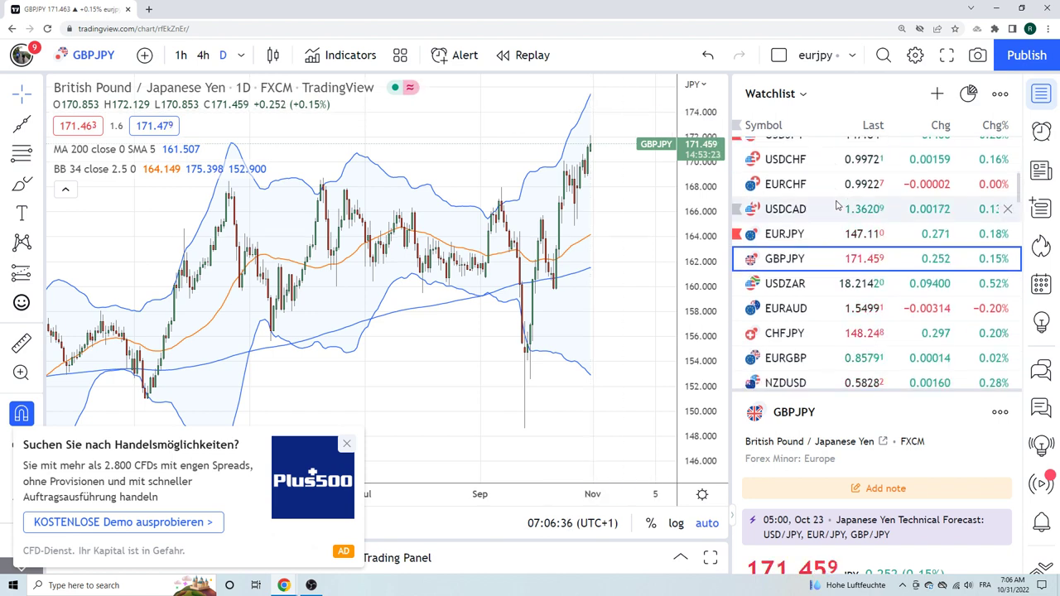
click(795, 283)
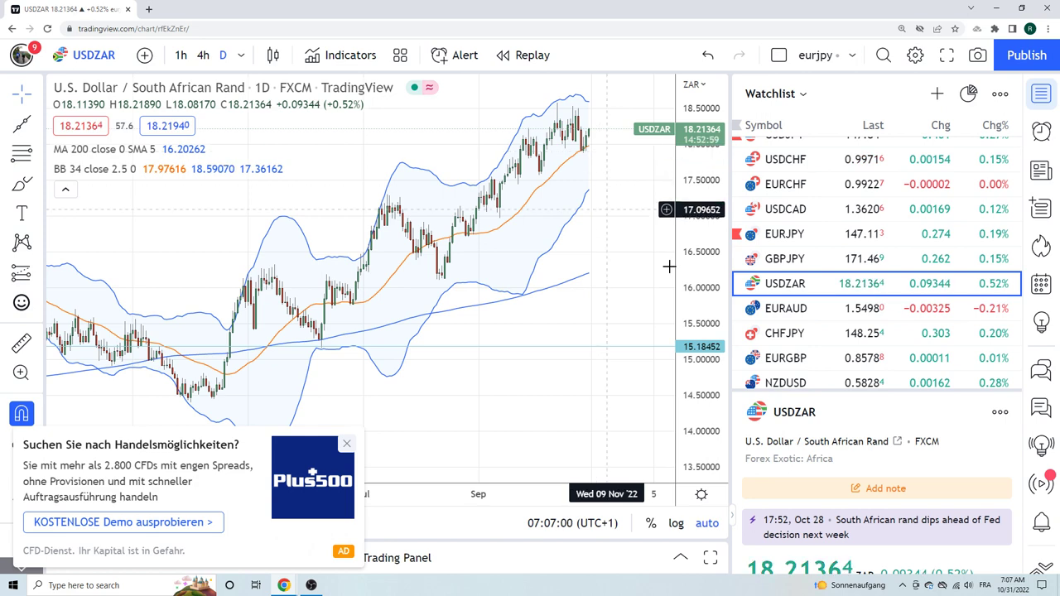
click(804, 309)
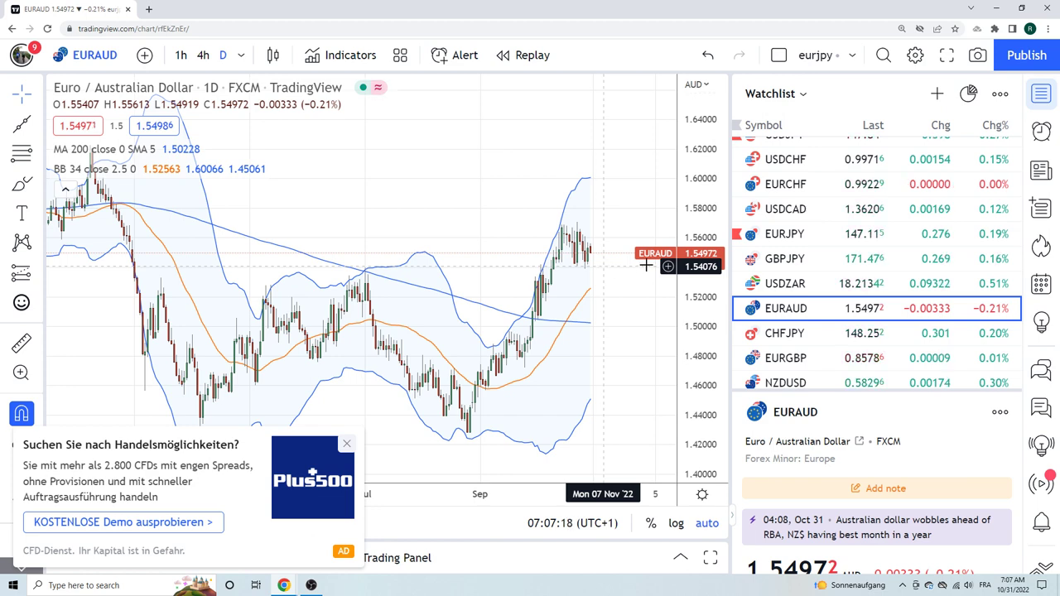
- Step through the CHFJPY, EURGBP, NZDUSD and EURNOK daily charts, ending on USDNOK
click(802, 332)
key(Down)
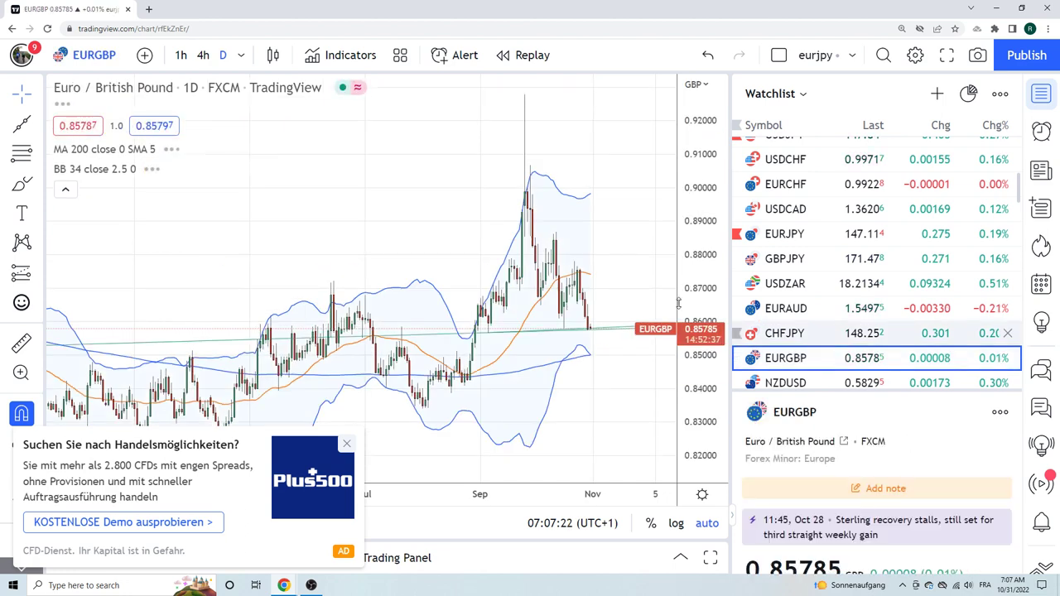
scroll(795, 282, down, 3)
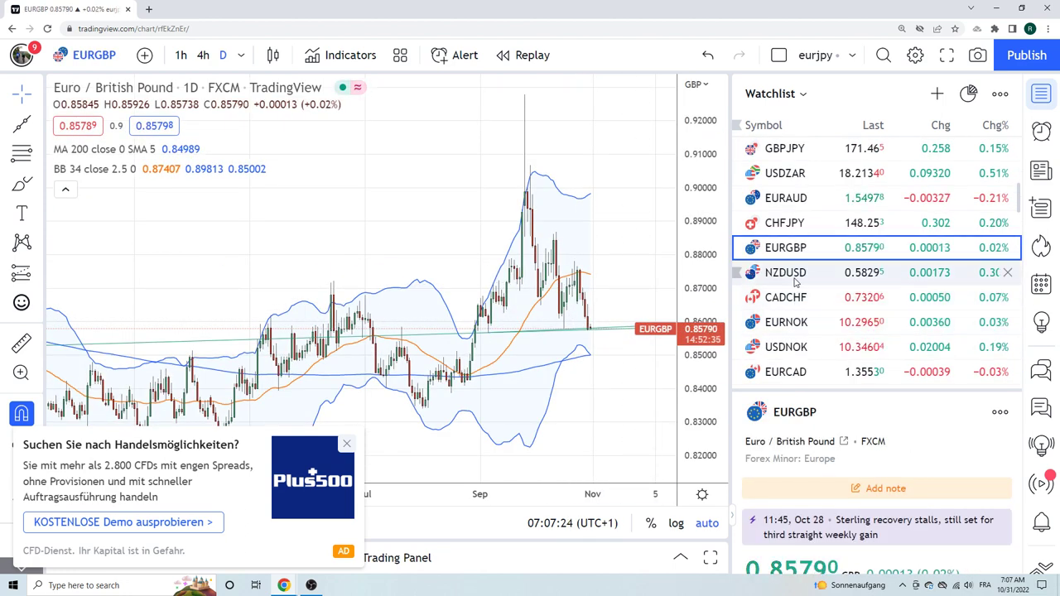
click(794, 280)
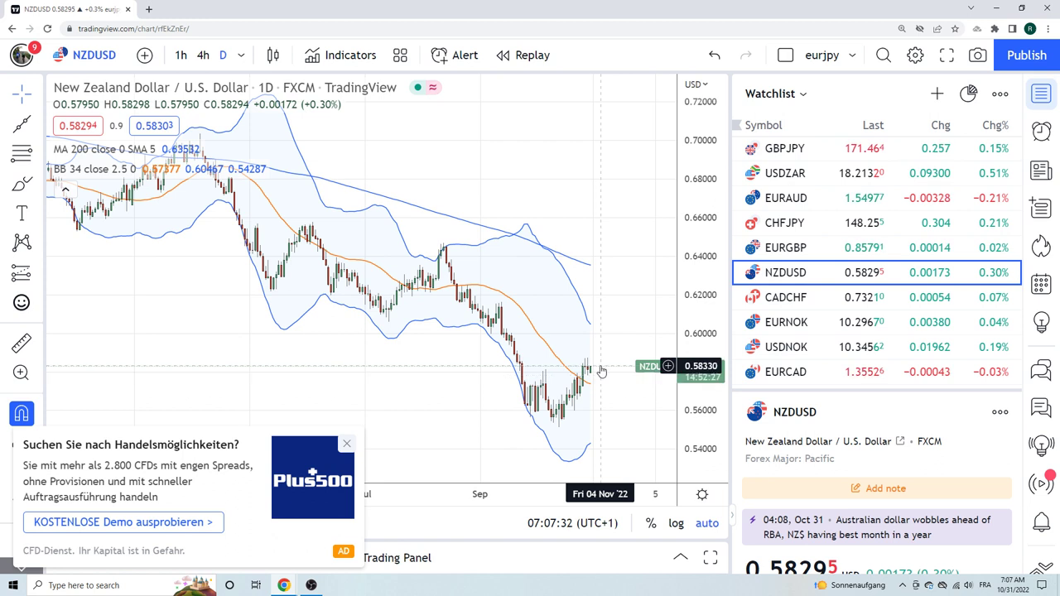
click(811, 321)
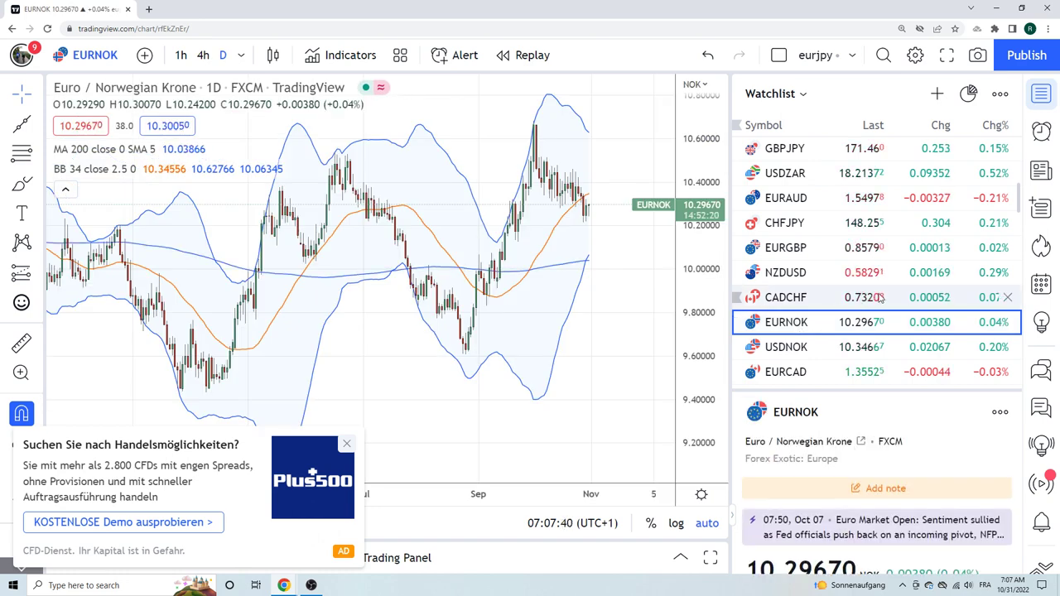
scroll(880, 297, down, 1)
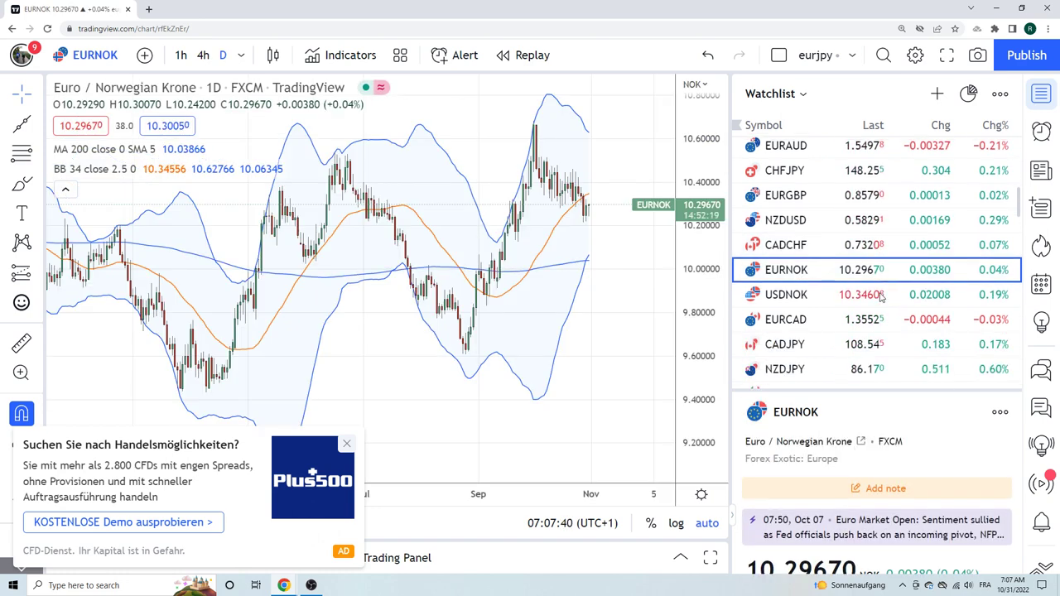
click(799, 296)
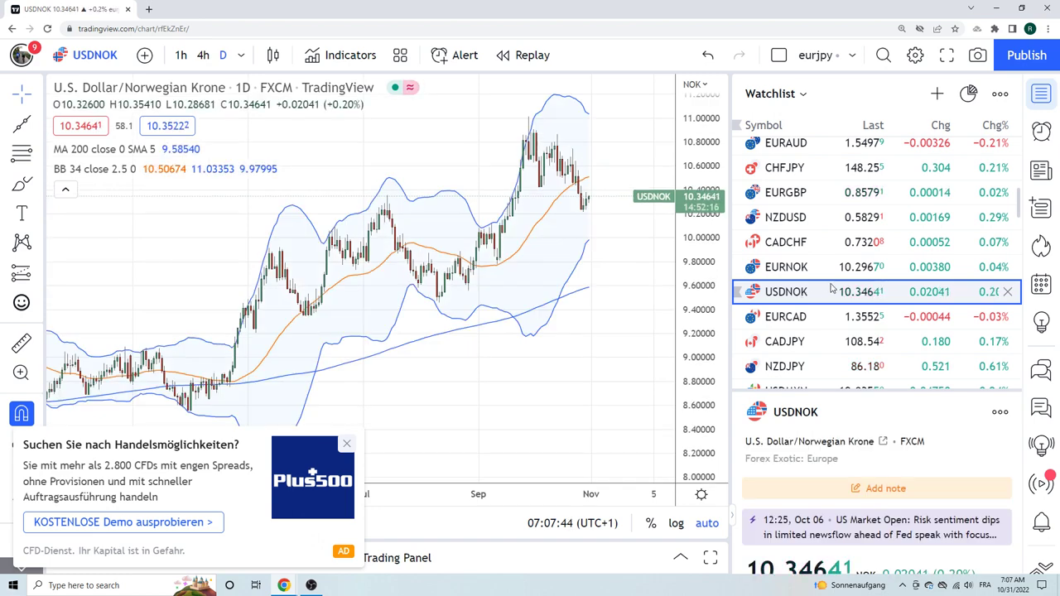
- Flip through the EURCAD, USDMXN and USDTRY daily charts, scrolling down the watchlist
click(801, 317)
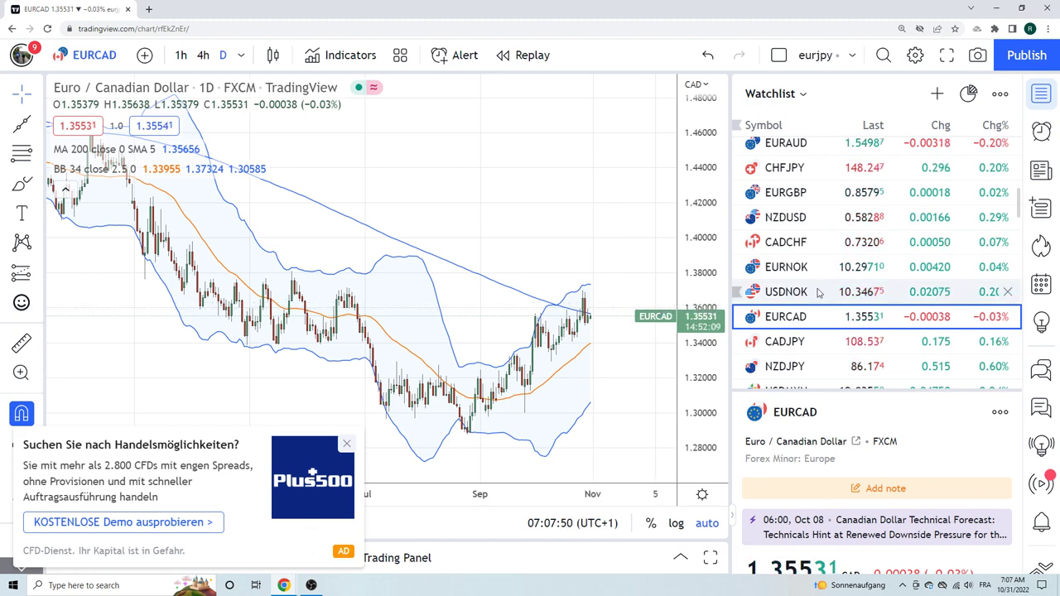
scroll(807, 310, down, 1)
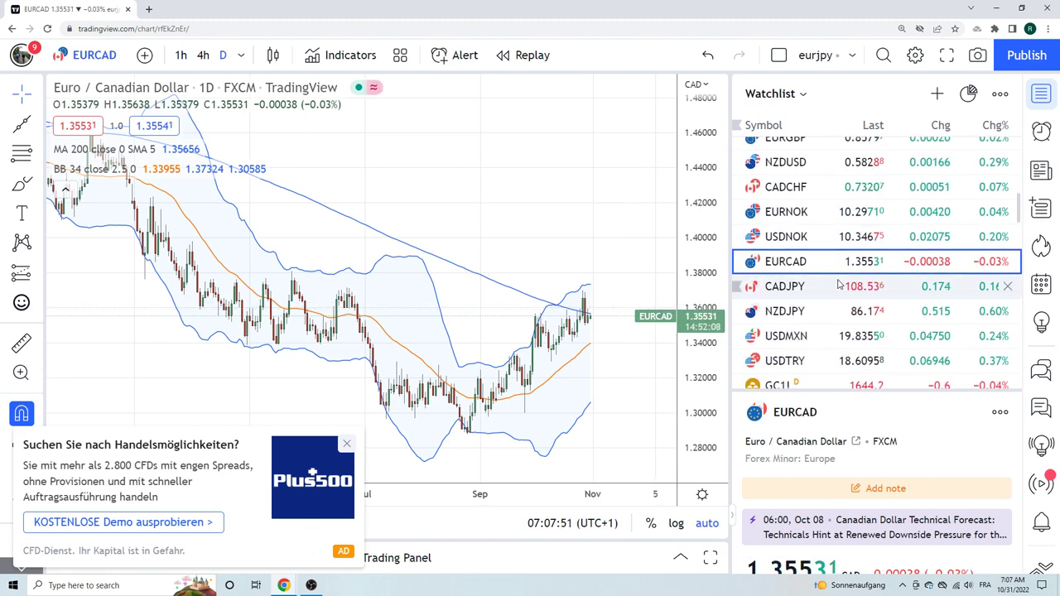
click(801, 336)
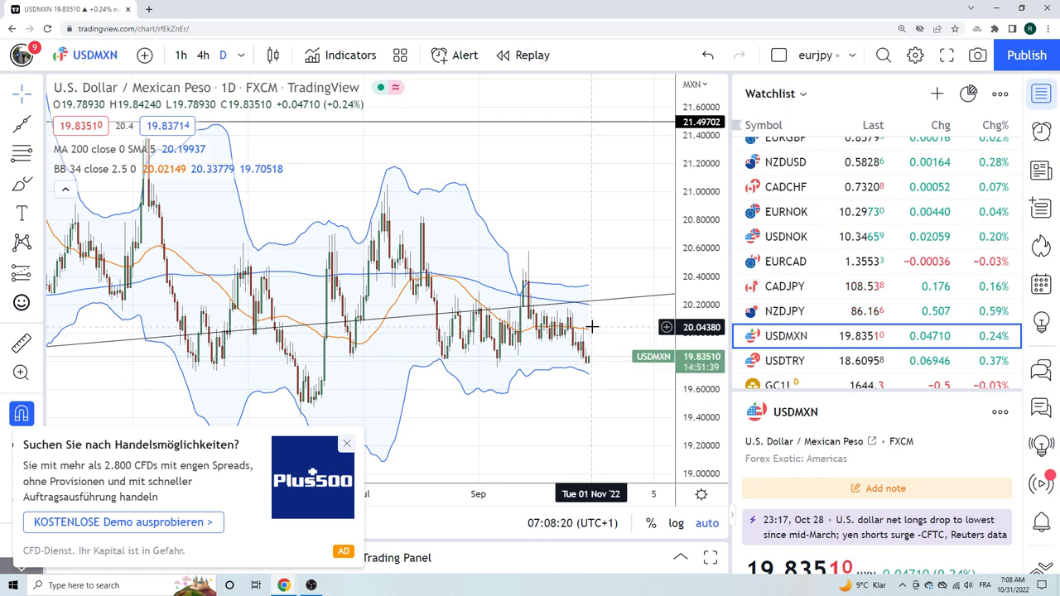
scroll(846, 285, down, 1)
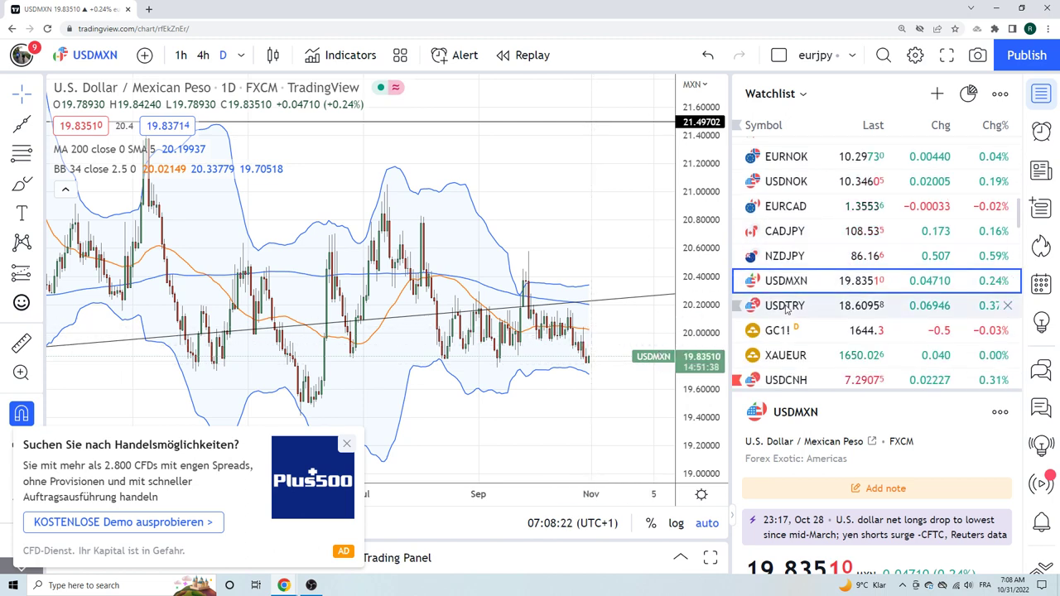
click(827, 305)
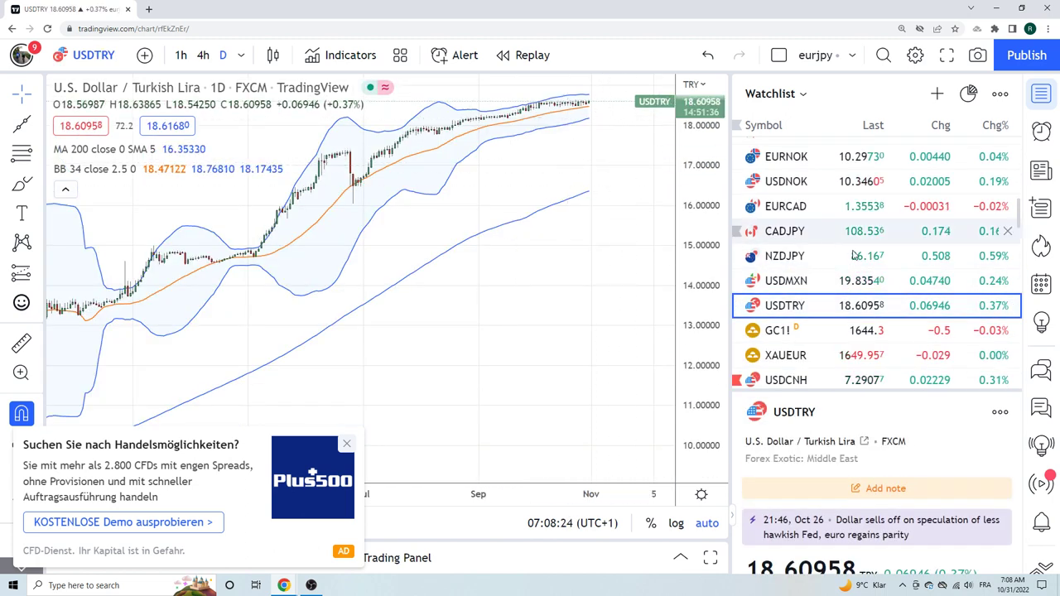
scroll(853, 255, down, 1)
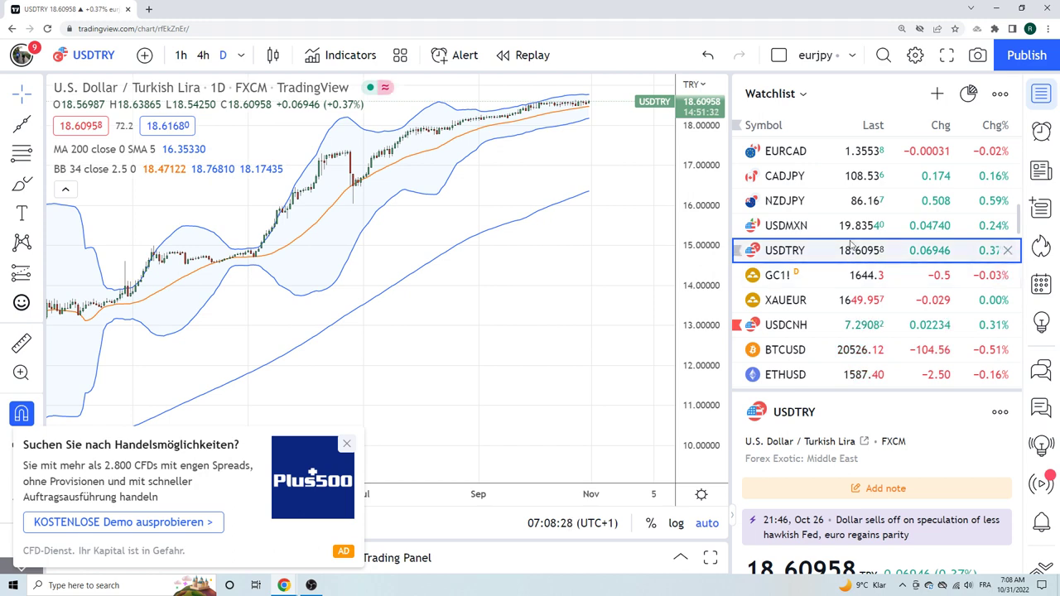
scroll(830, 276, down, 1)
- Review the BTCUSD and ETHUSD daily charts, zooming on Ethereum, then open MATICUSD
click(787, 296)
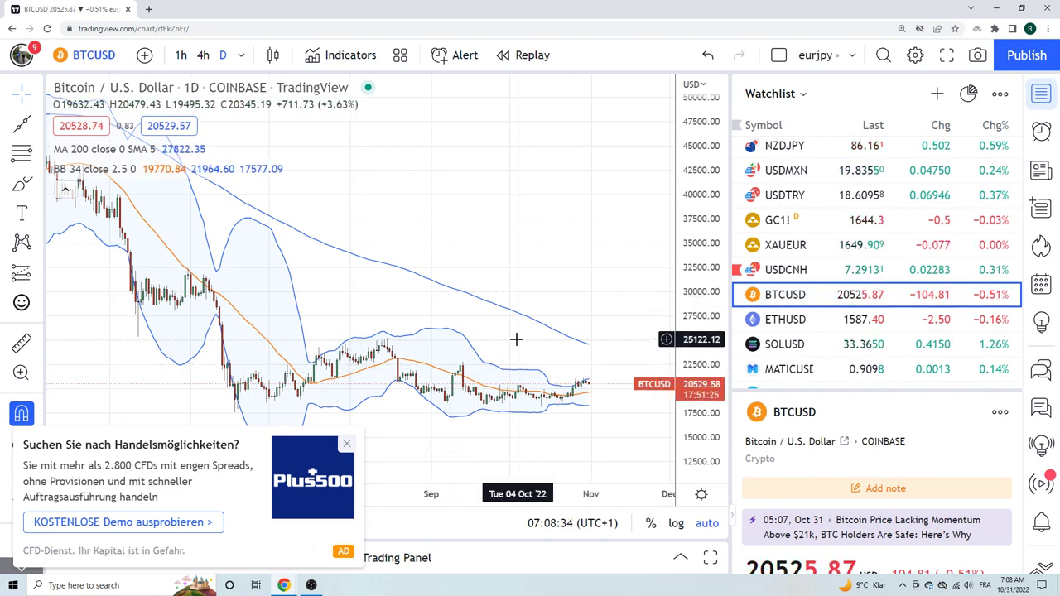
click(786, 320)
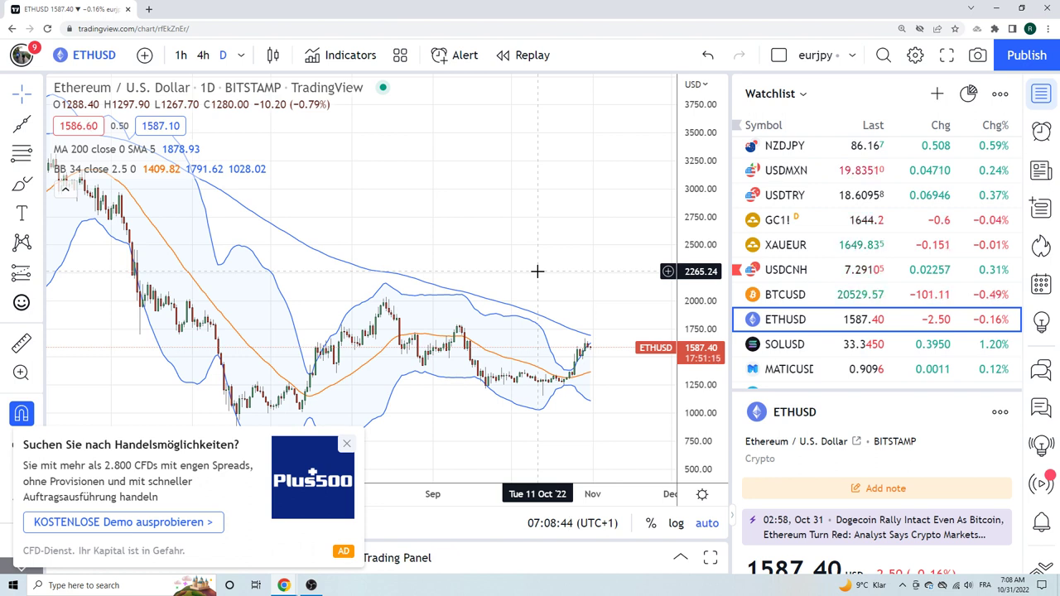
scroll(788, 306, down, 1)
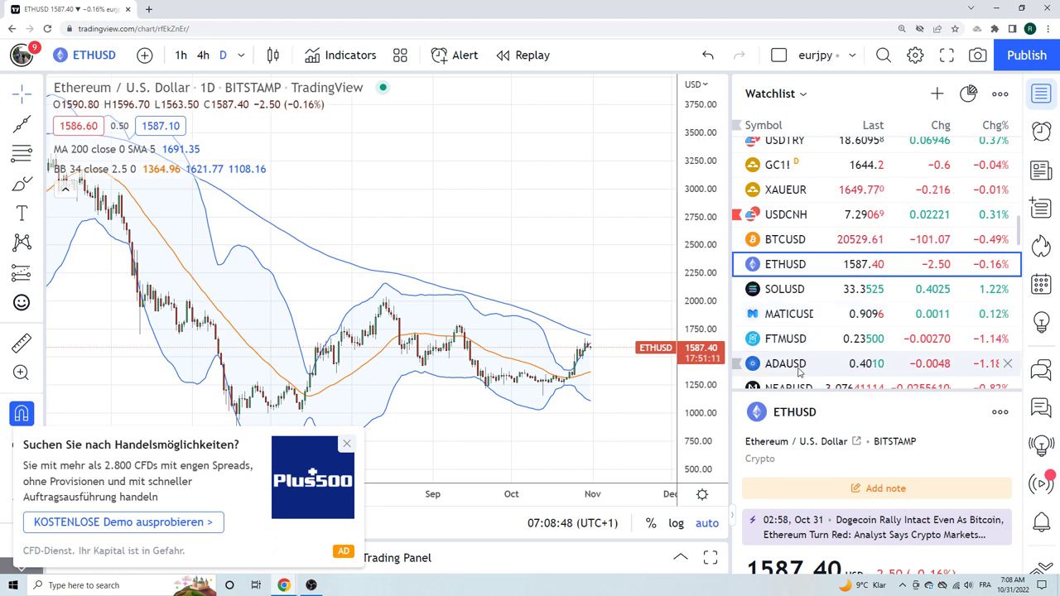
scroll(809, 345, up, 1)
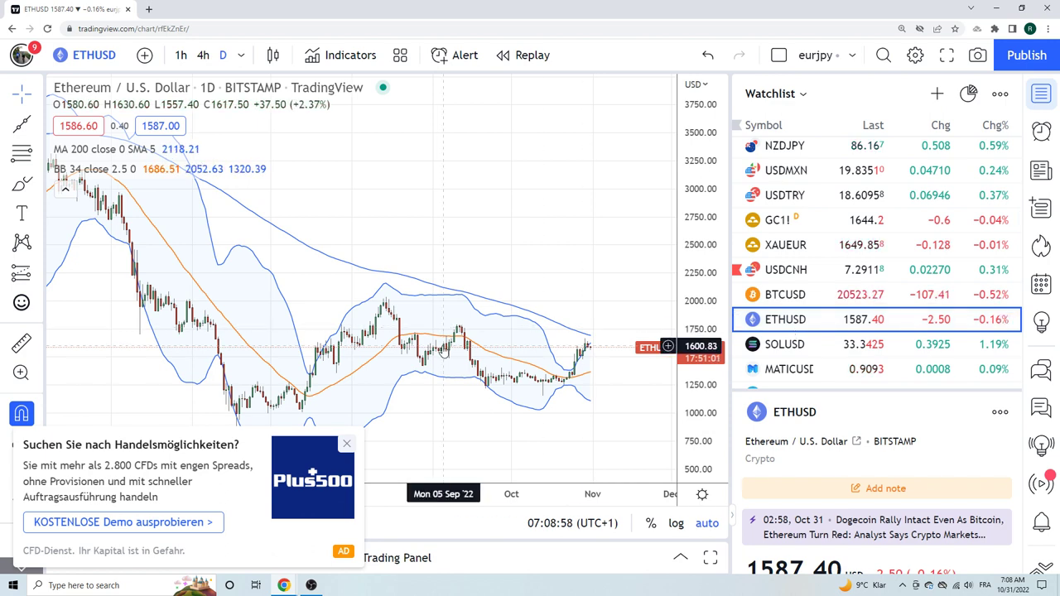
scroll(443, 352, up, 2)
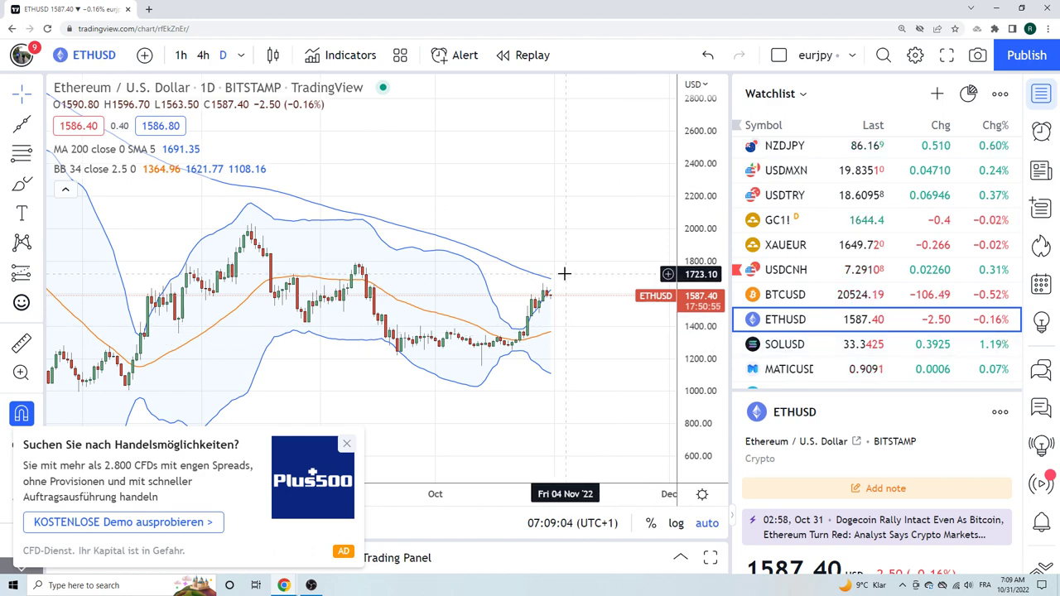
click(797, 369)
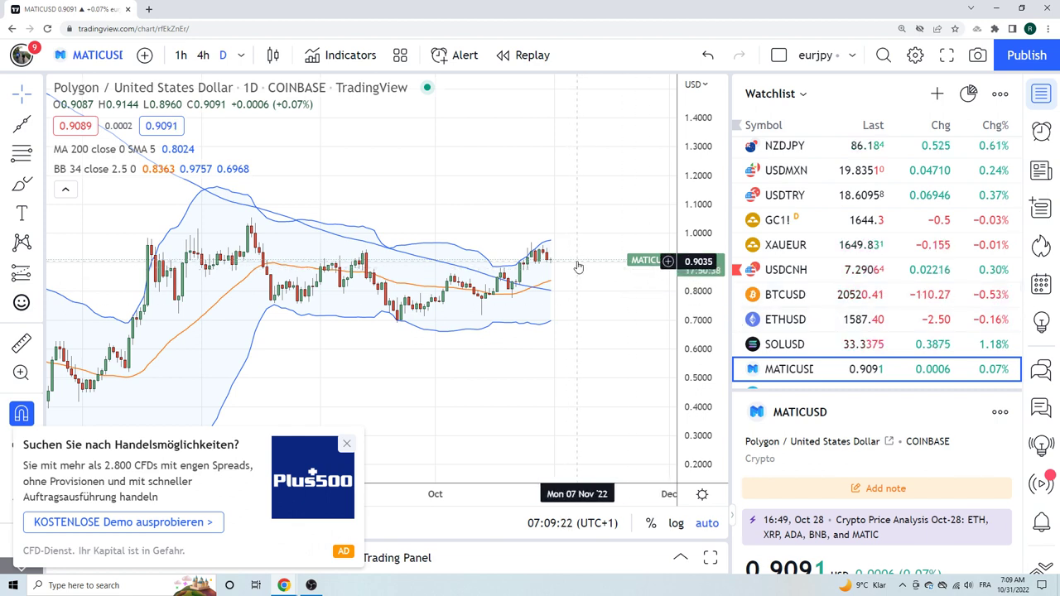
scroll(867, 285, down, 1)
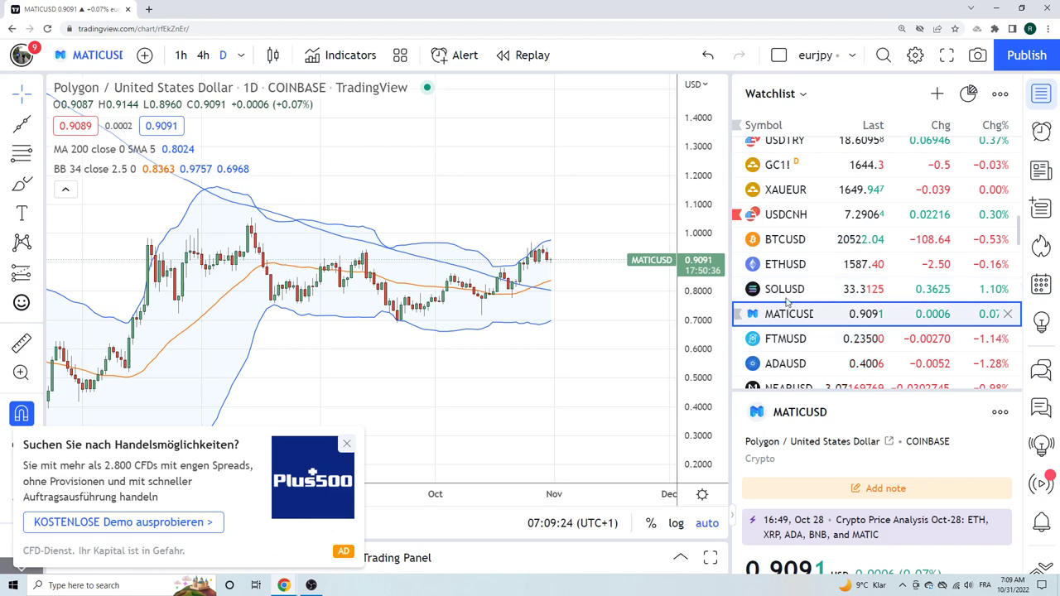
- Switch the chart to the Solana SOLUSD daily chart
click(793, 289)
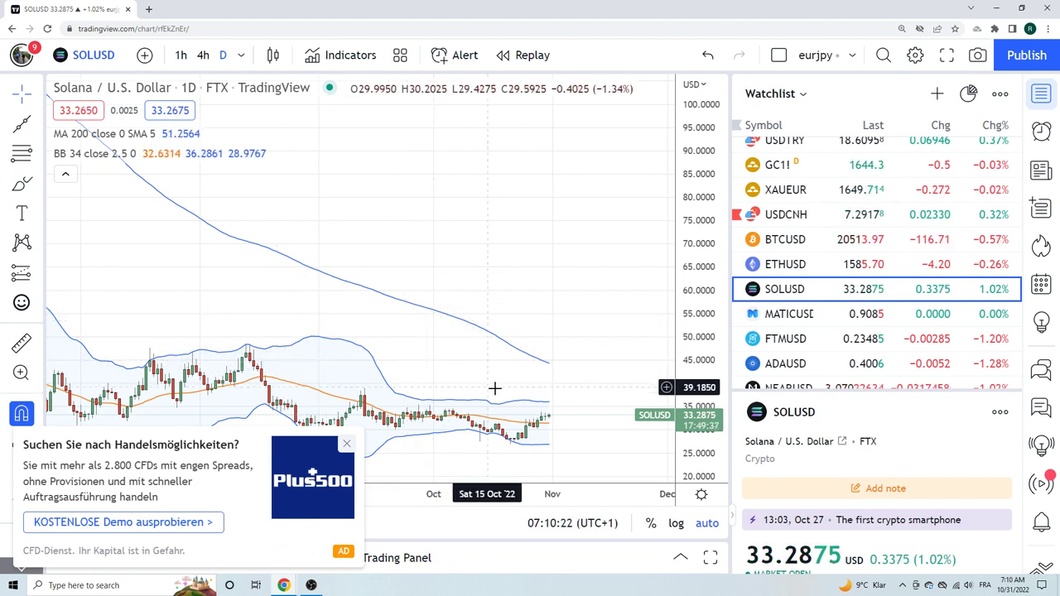
- Scroll the watchlist, then dismiss the Plus500 advertisement covering the SOLUSD chart
scroll(532, 298, up, 2)
scroll(533, 298, down, 2)
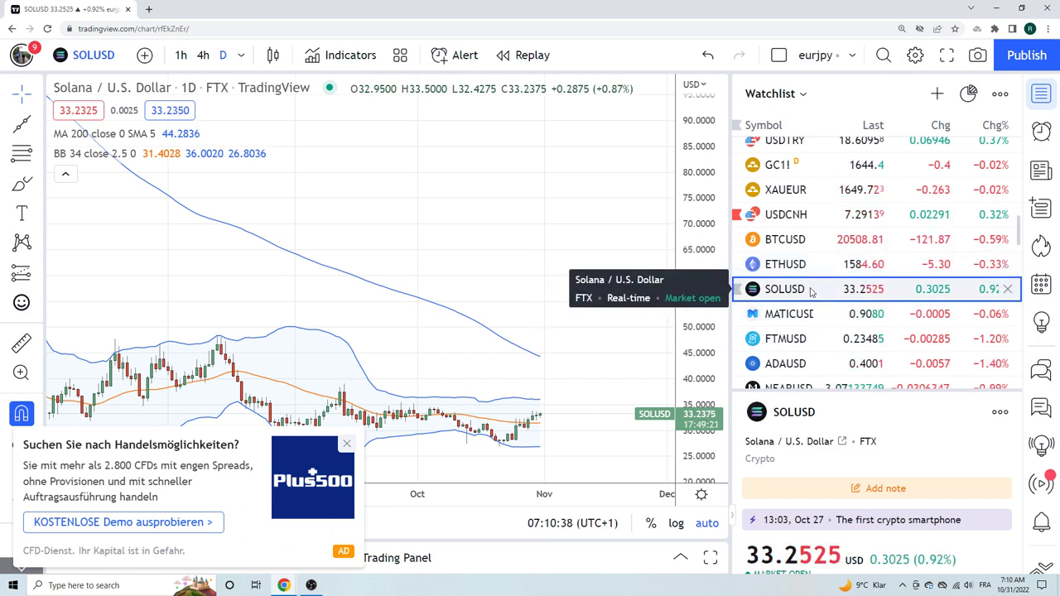
scroll(807, 367, down, 1)
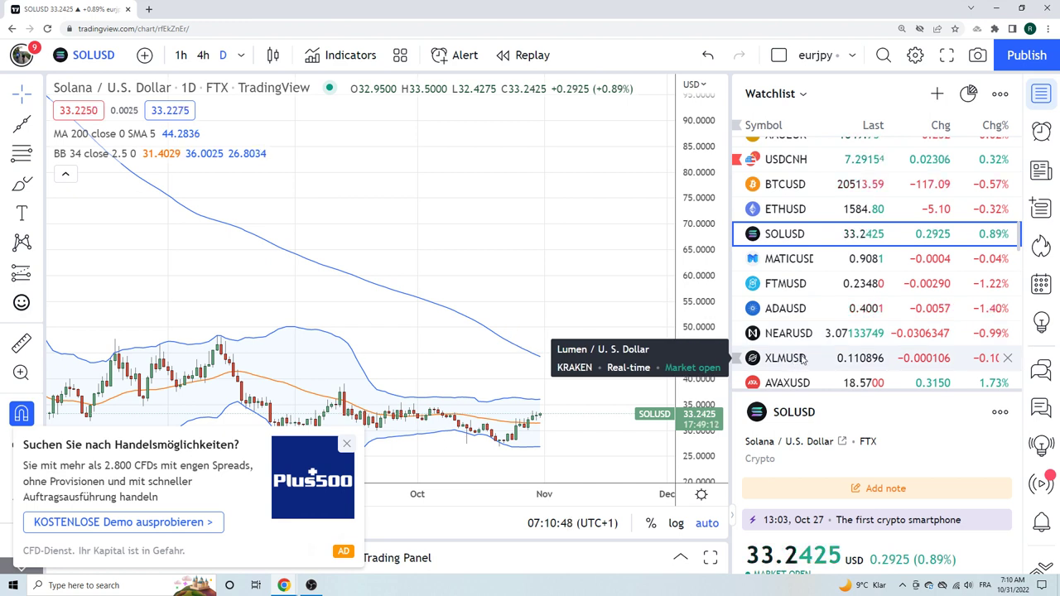
scroll(817, 316, down, 1)
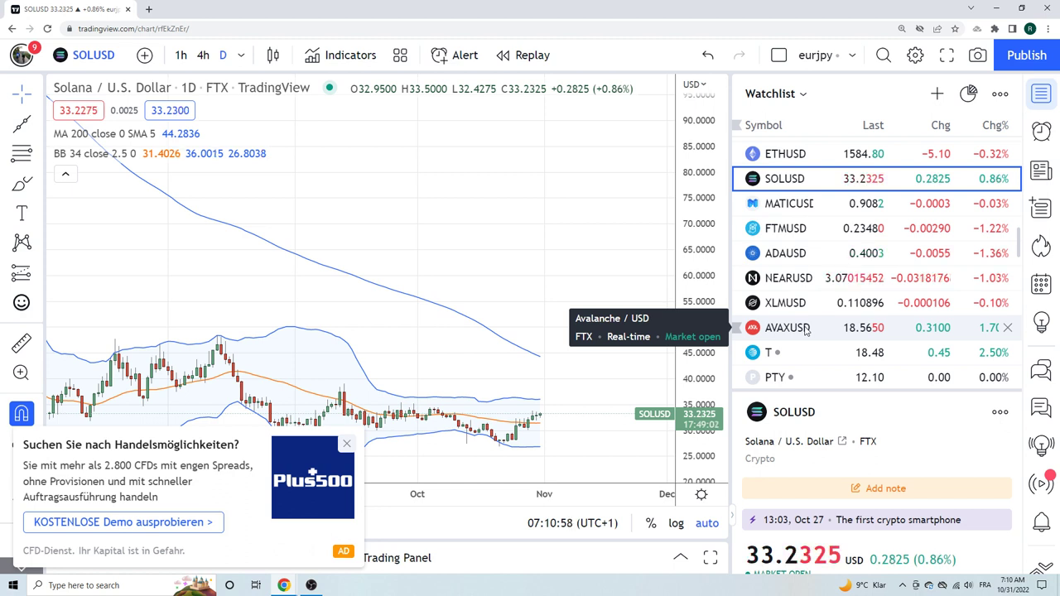
scroll(804, 329, up, 1)
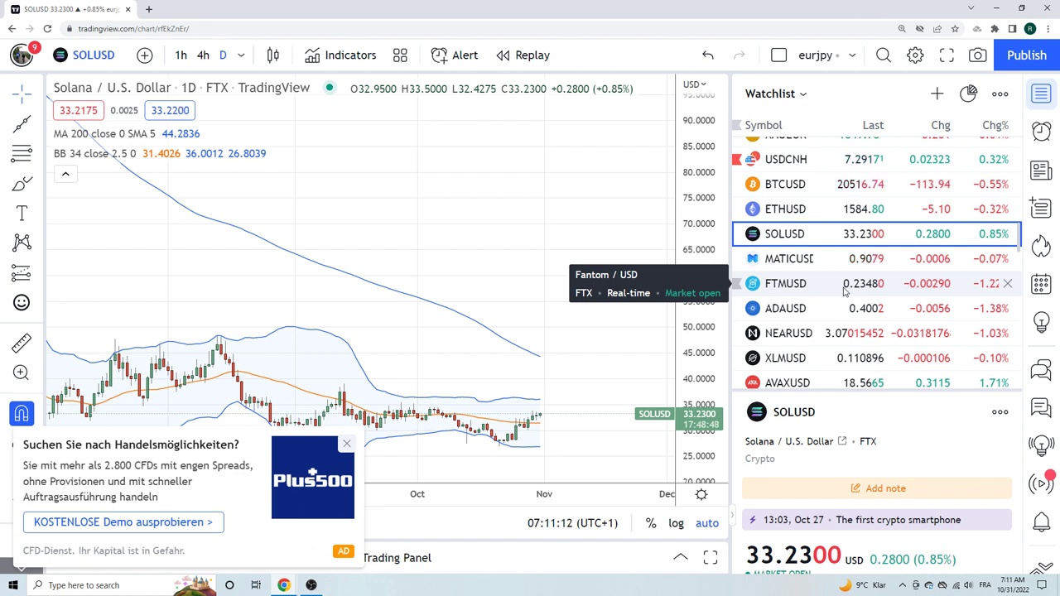
click(347, 443)
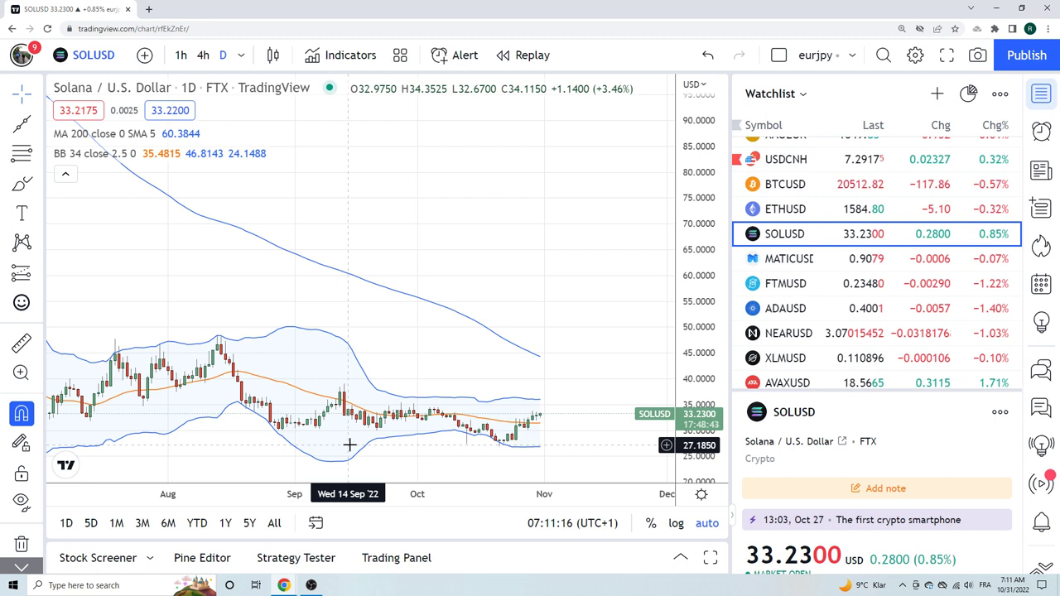